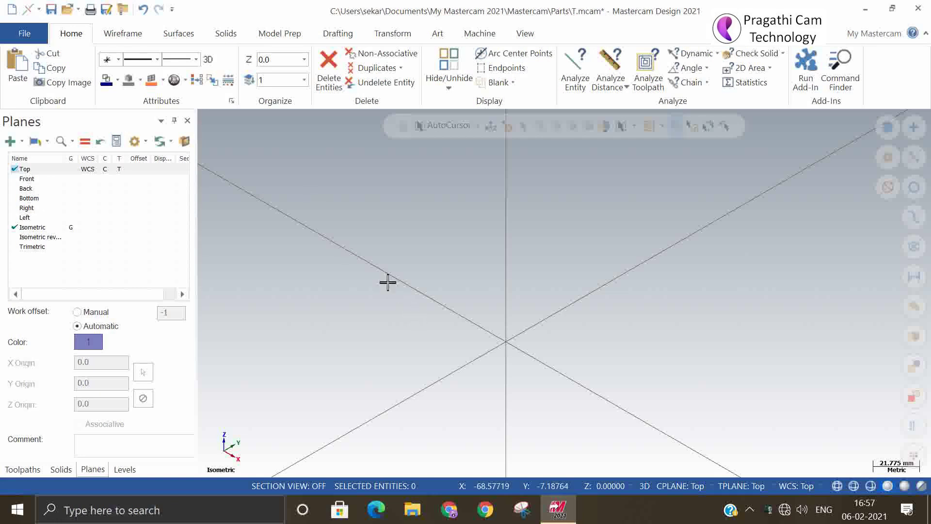
# Draw a line from the origin running right along the X axis.
pyautogui.click(123, 32)
pyautogui.click(92, 68)
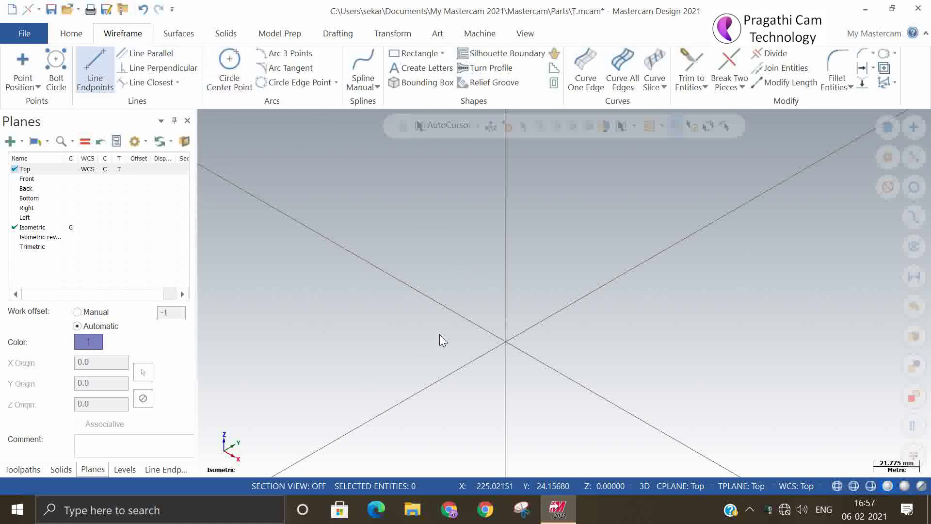
pyautogui.click(506, 341)
pyautogui.click(743, 338)
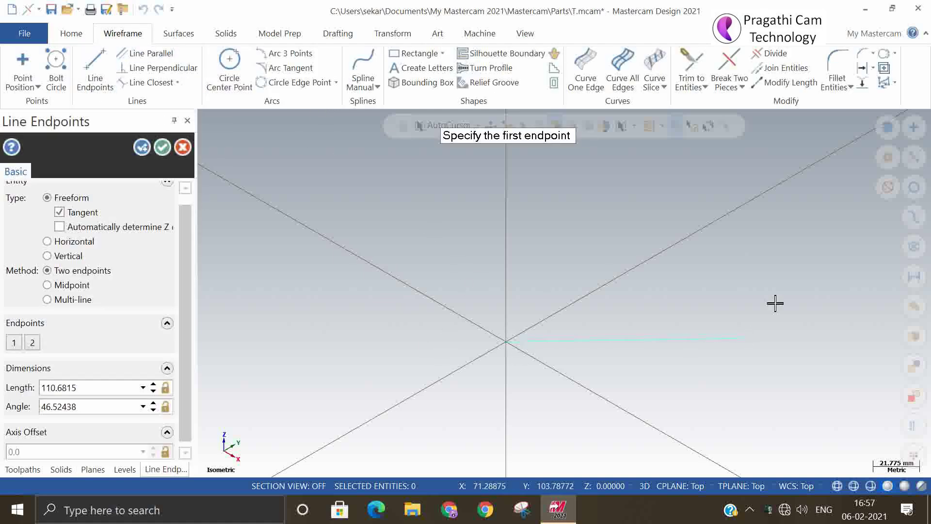
pyautogui.click(162, 147)
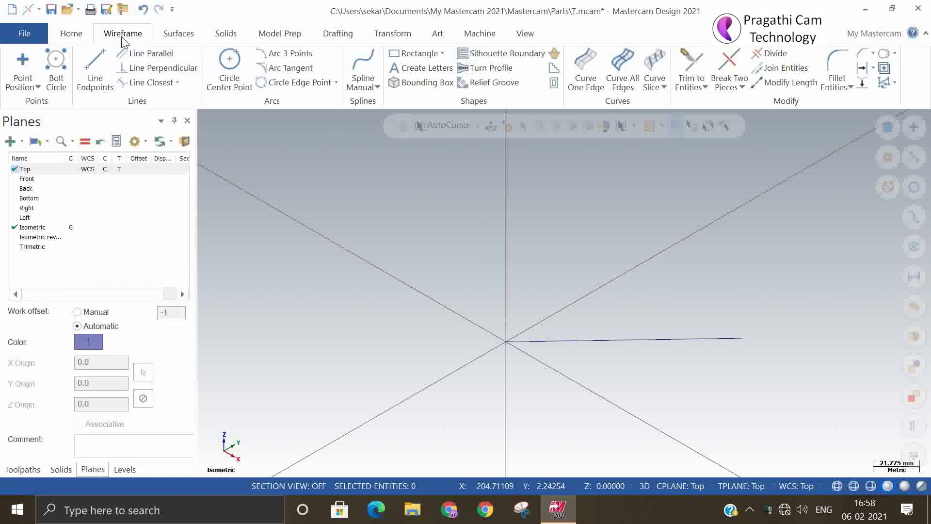
# Delete the line with Delete Entities, then restore it with Undelete Entity.
pyautogui.click(71, 33)
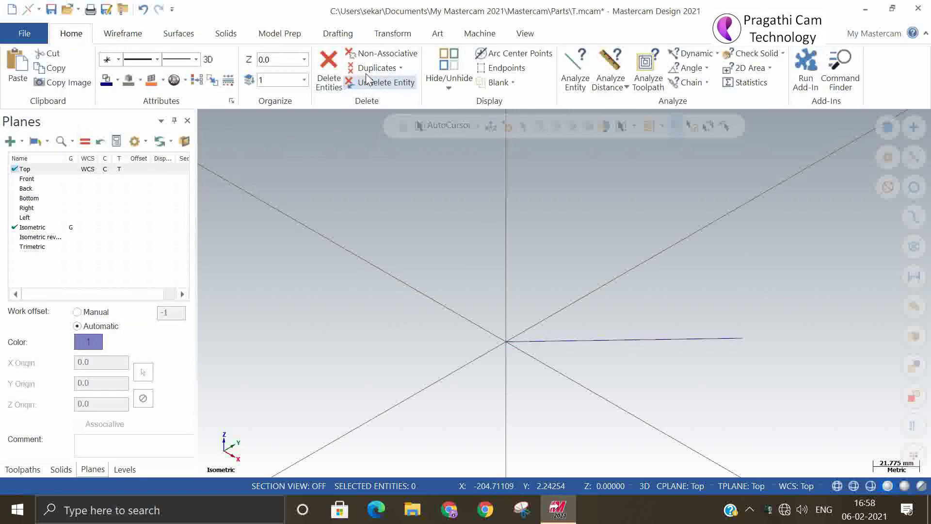
pyautogui.click(330, 68)
pyautogui.click(576, 340)
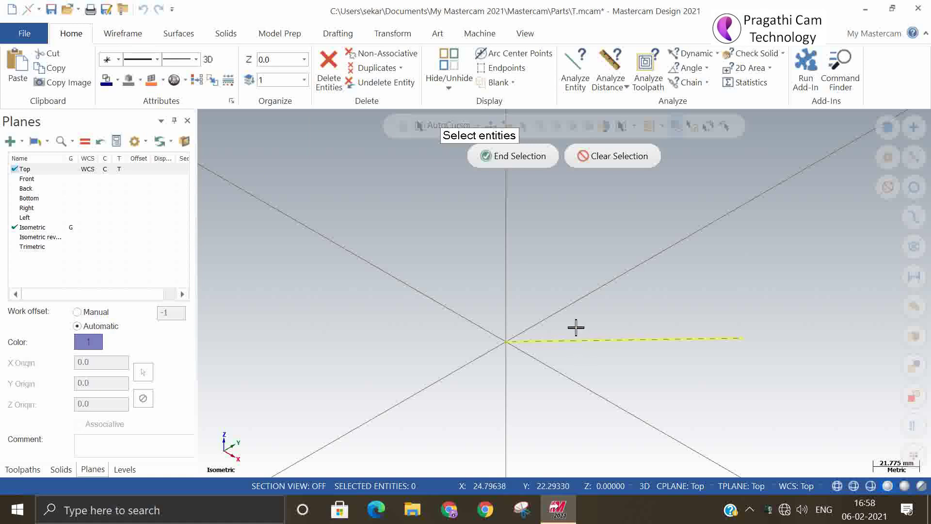
pyautogui.click(517, 165)
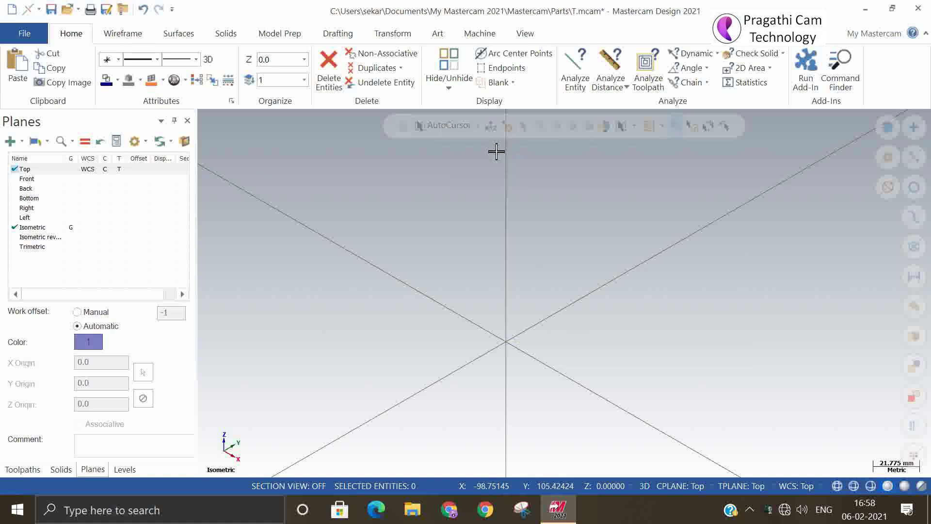
pyautogui.click(407, 87)
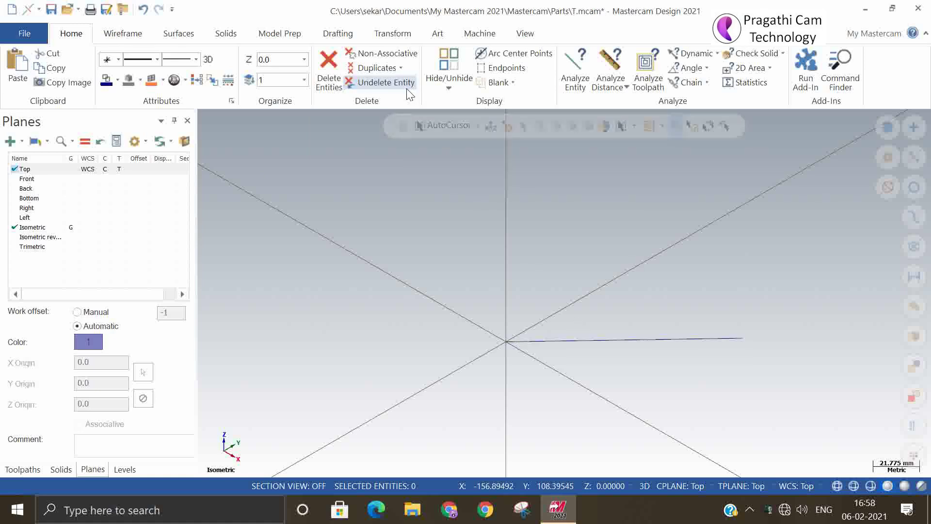
# Delete the origin line with the Delete key, then undo the deletion.
pyautogui.rightClick(619, 174)
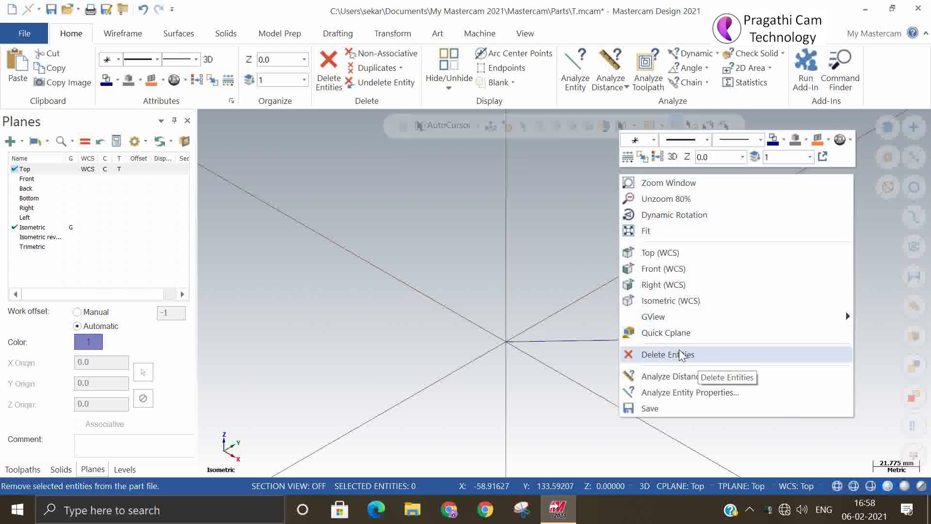
pyautogui.click(483, 316)
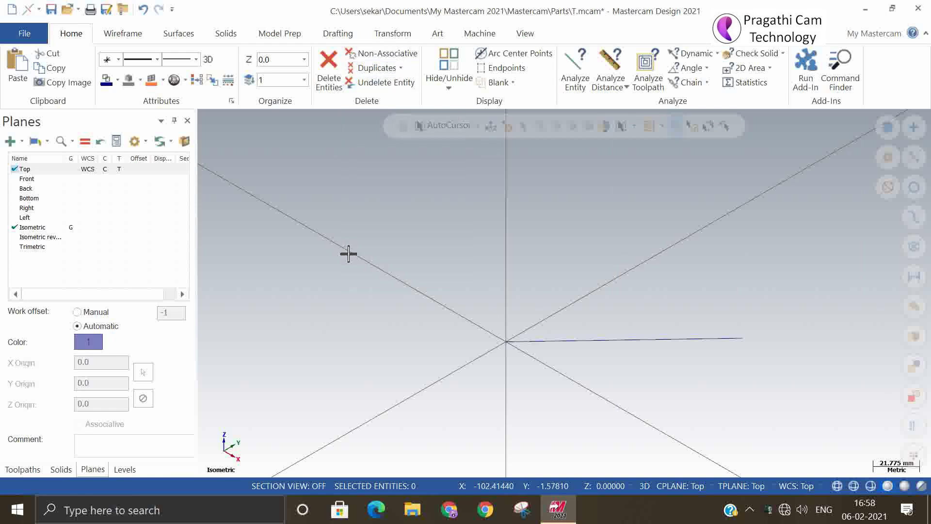
pyautogui.click(557, 340)
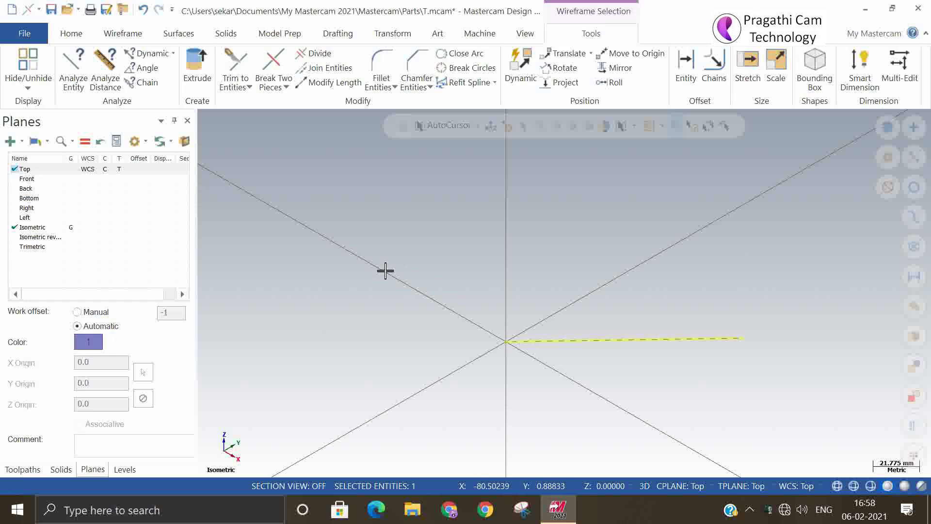
pyautogui.press('Delete')
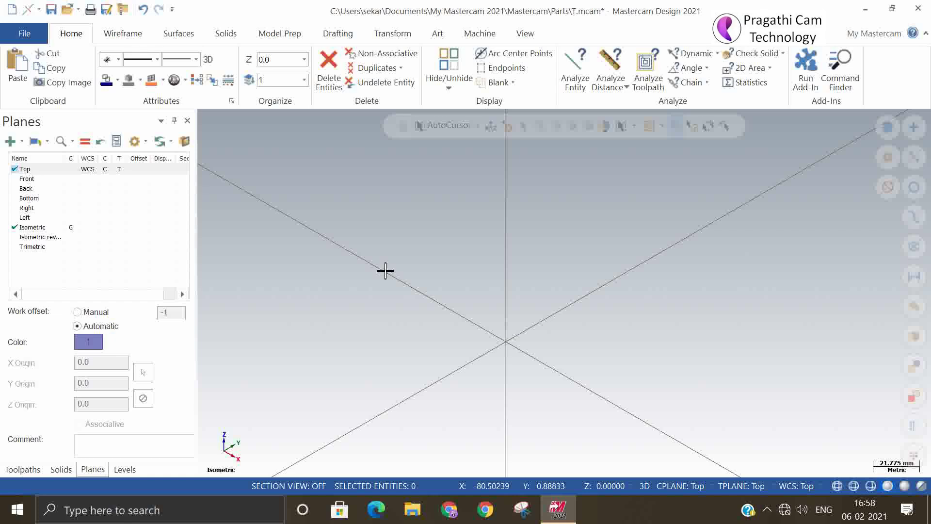
pyautogui.hotkey('ctrl', 'z')
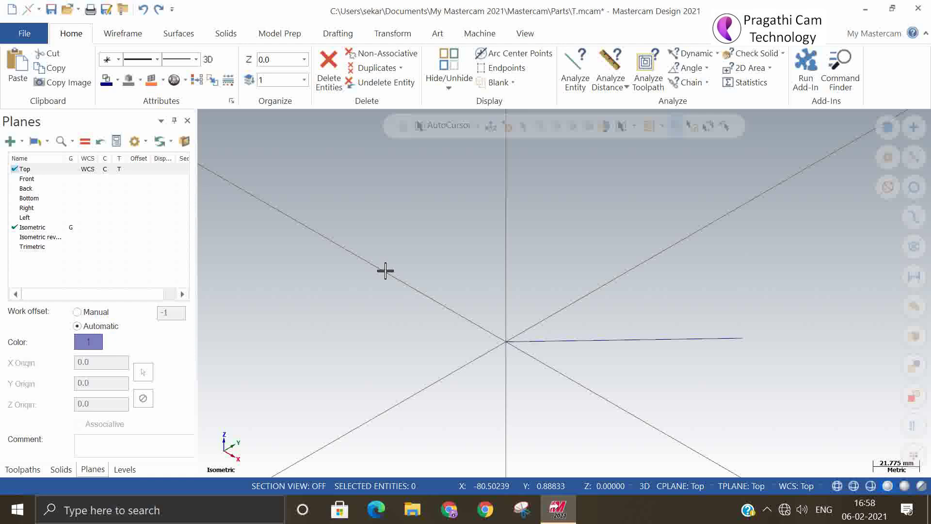
# Delete and undelete the line via Delete Entities, then delete it once more.
pyautogui.click(329, 68)
pyautogui.click(572, 340)
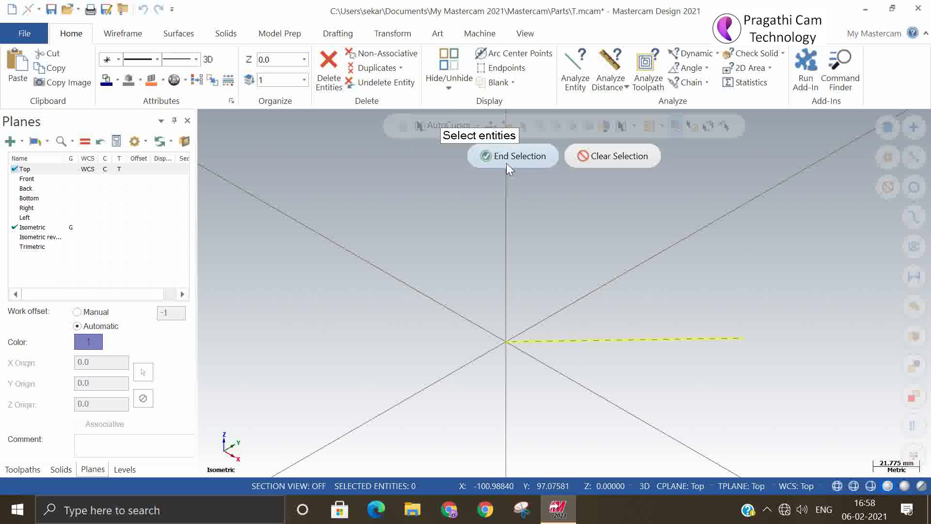
pyautogui.click(507, 156)
pyautogui.click(396, 82)
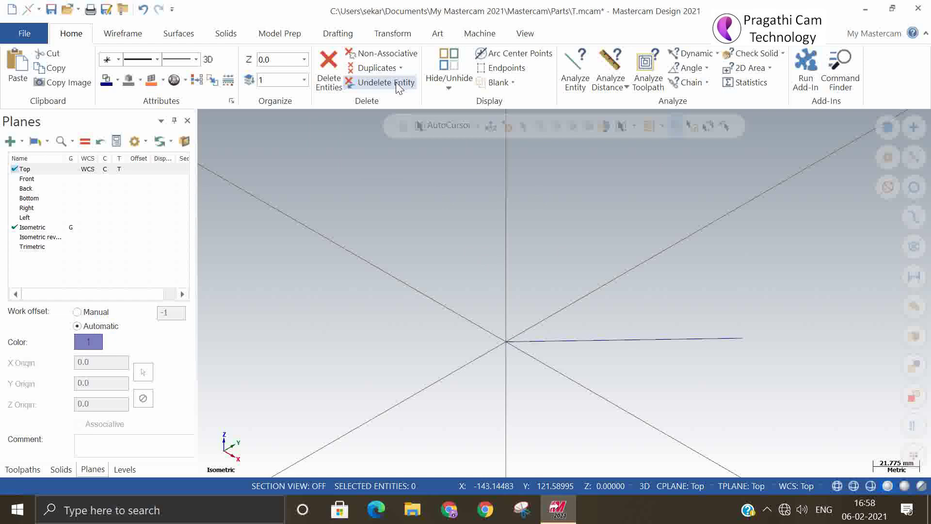
pyautogui.click(652, 339)
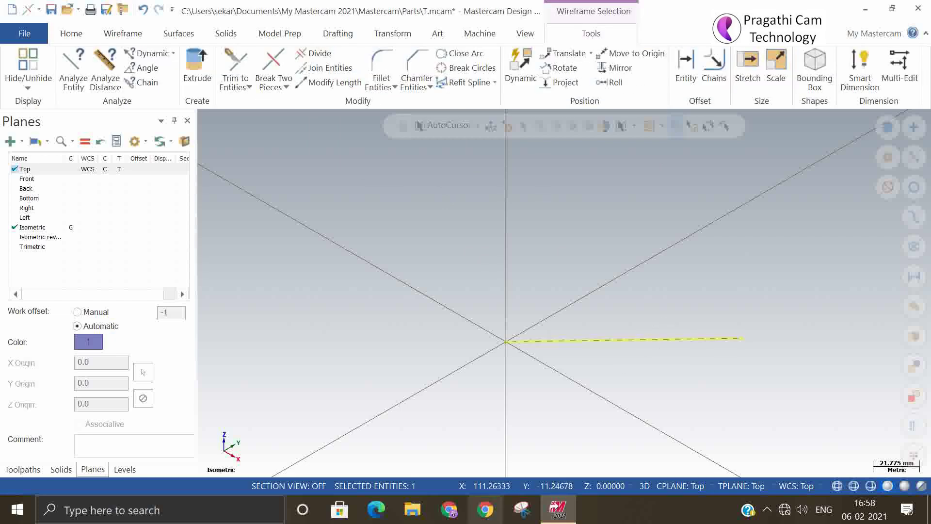
pyautogui.press('Escape')
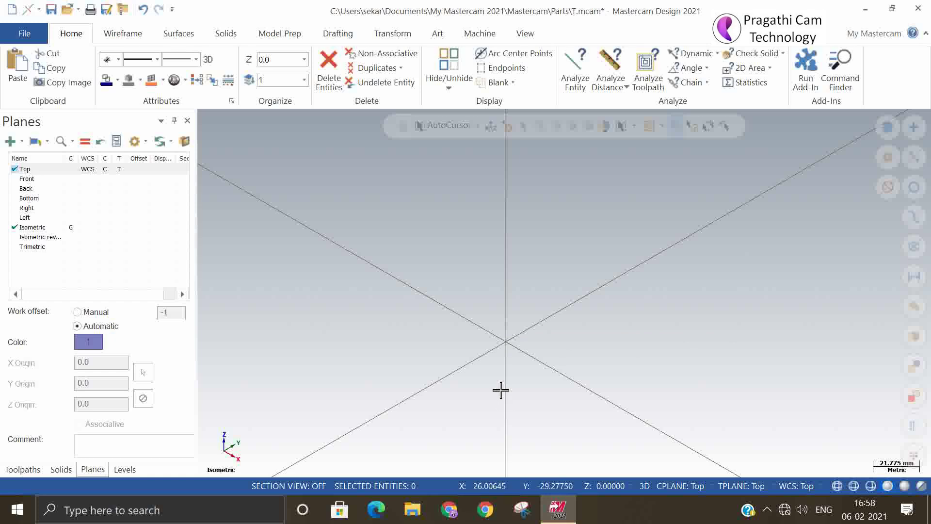
pyautogui.rightClick(593, 311)
# In Top view, draw a radius-50 circle centred on the origin.
pyautogui.click(633, 144)
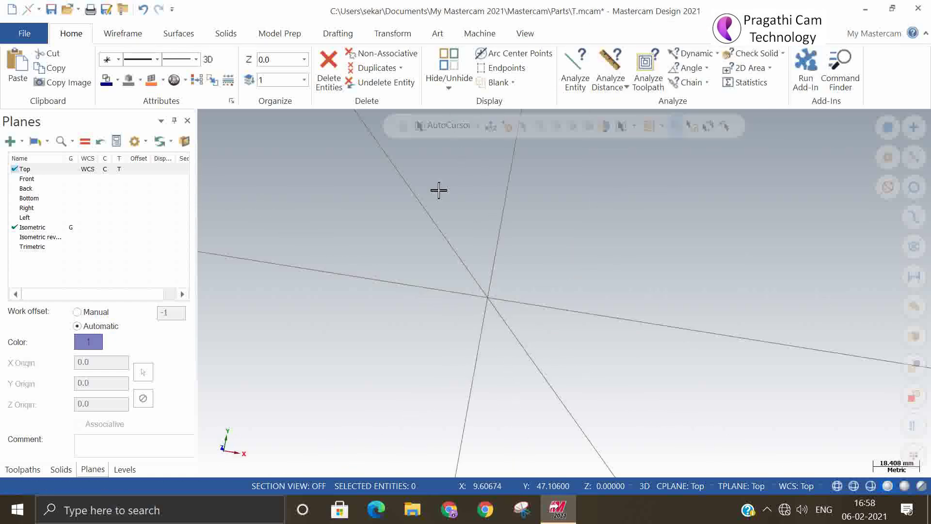
pyautogui.click(123, 35)
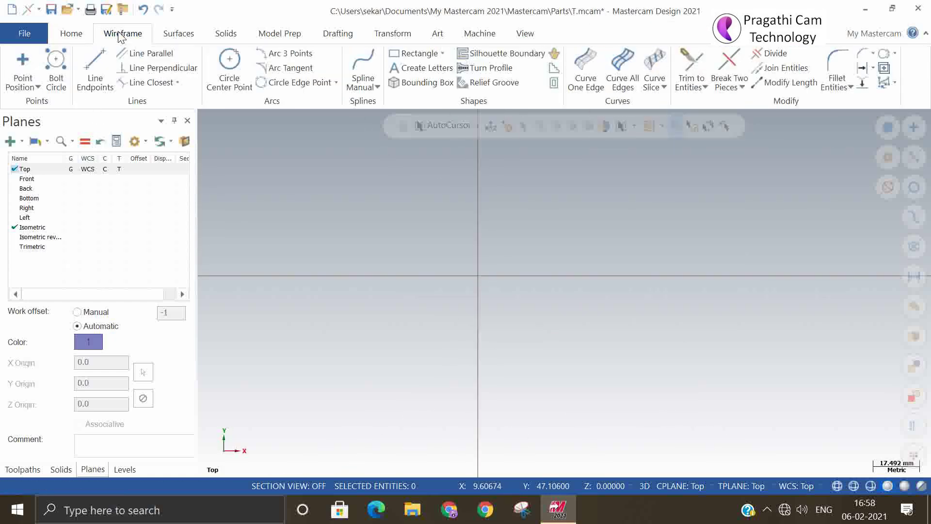
pyautogui.click(228, 61)
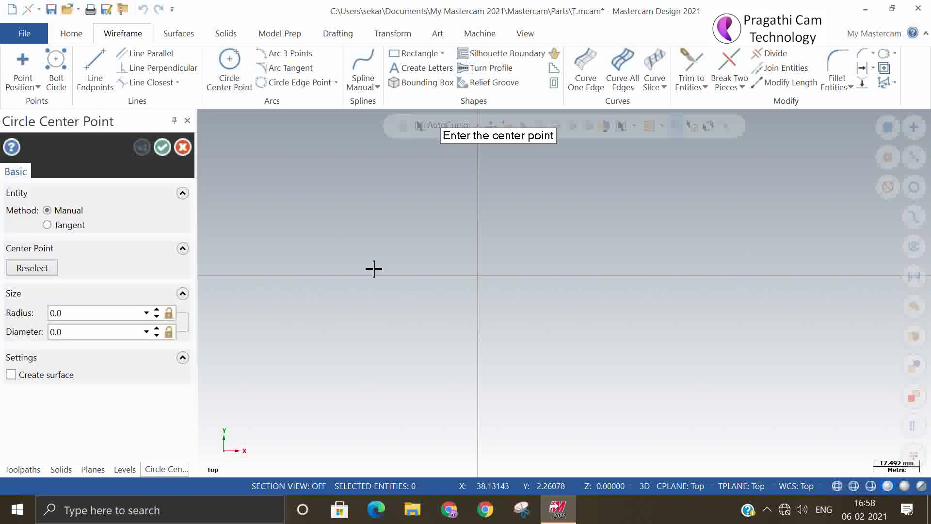
pyautogui.click(478, 282)
pyautogui.click(576, 231)
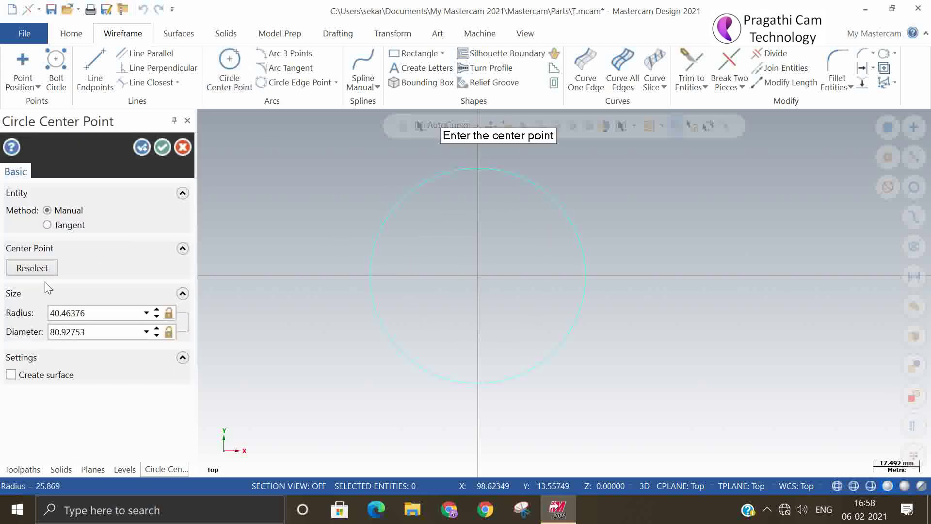
pyautogui.doubleClick(63, 313)
pyautogui.write('50')
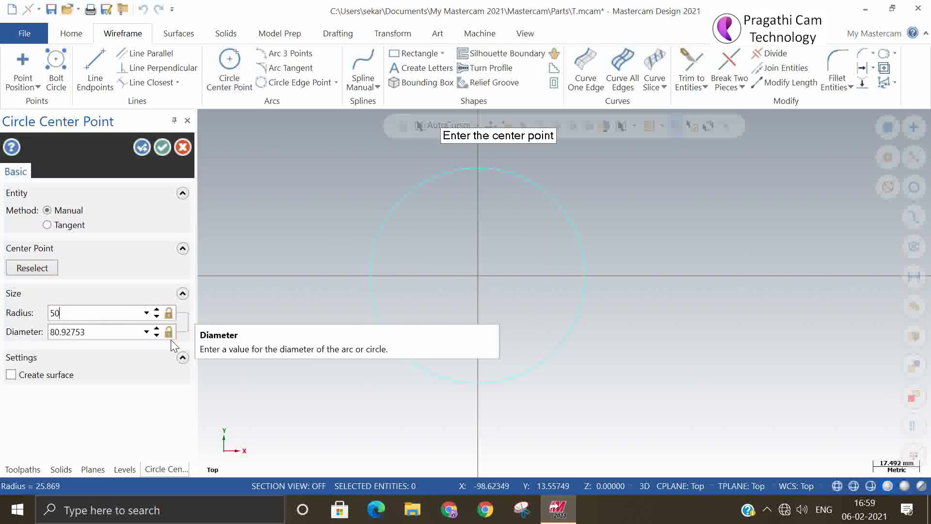
pyautogui.press('Return')
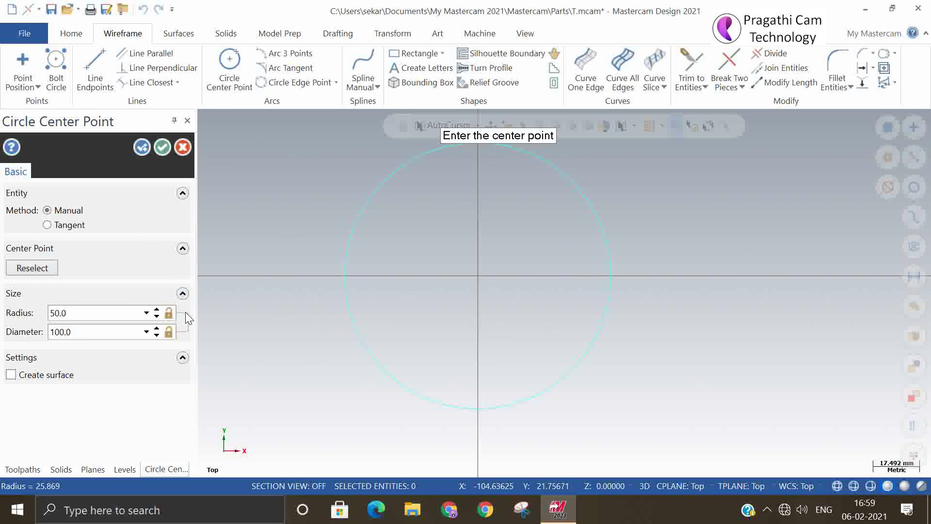
pyautogui.click(174, 318)
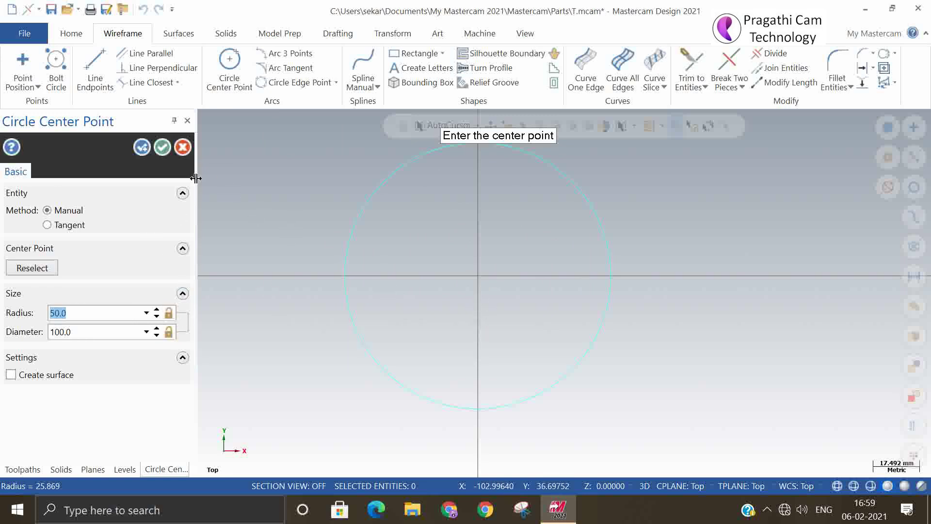
pyautogui.click(142, 147)
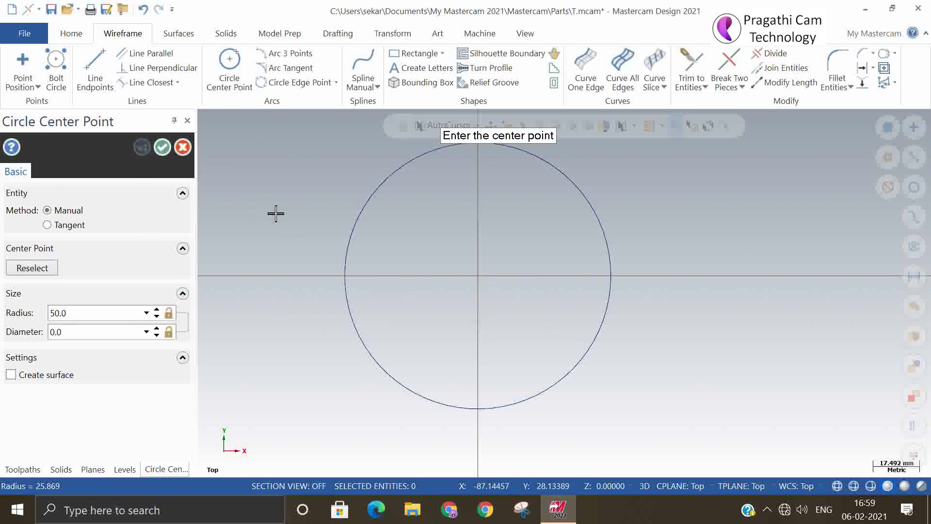
# Stack several more radius-50 circles at the origin, applying each, then close the panel.
pyautogui.click(478, 276)
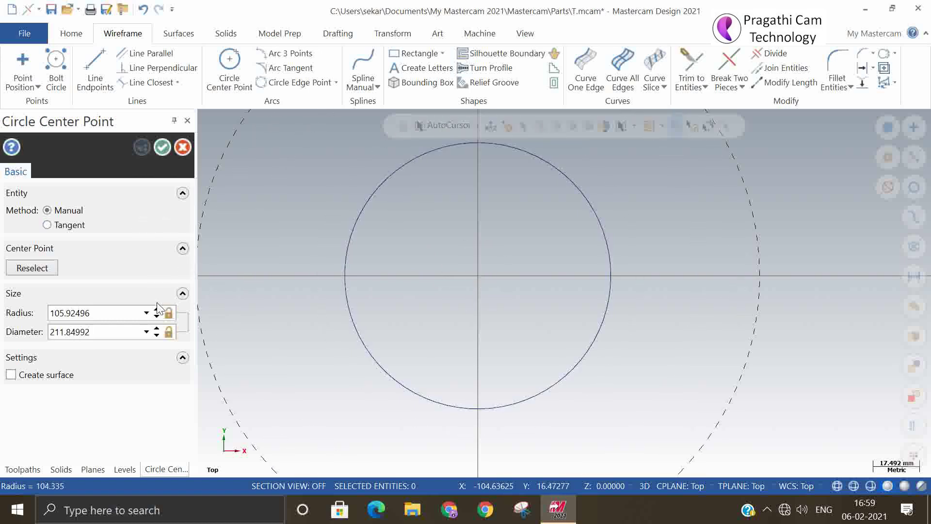
pyautogui.click(119, 312)
pyautogui.write('5')
pyautogui.write('0')
pyautogui.press('Return')
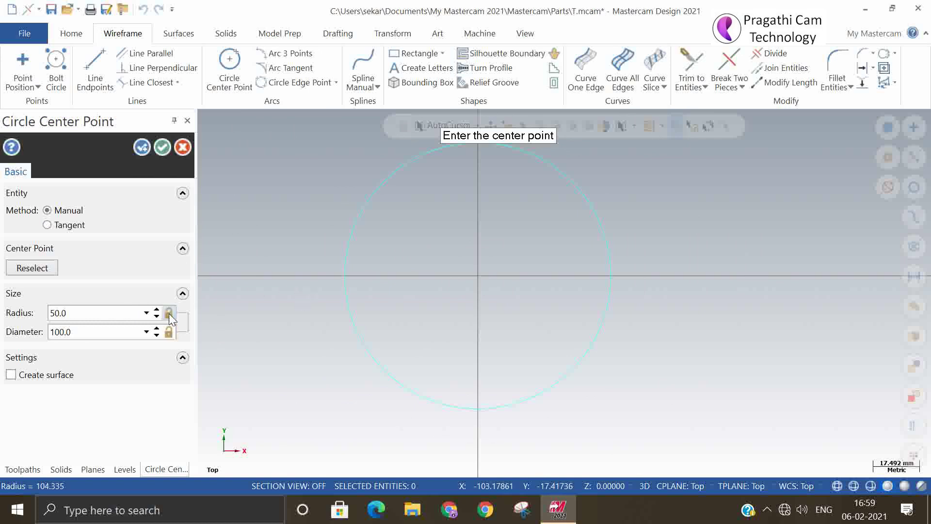
pyautogui.click(168, 313)
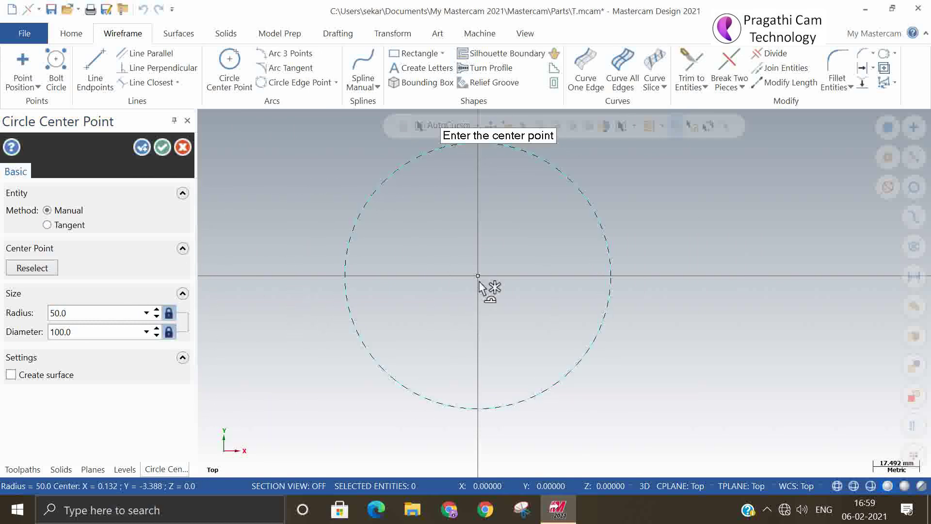
pyautogui.click(145, 151)
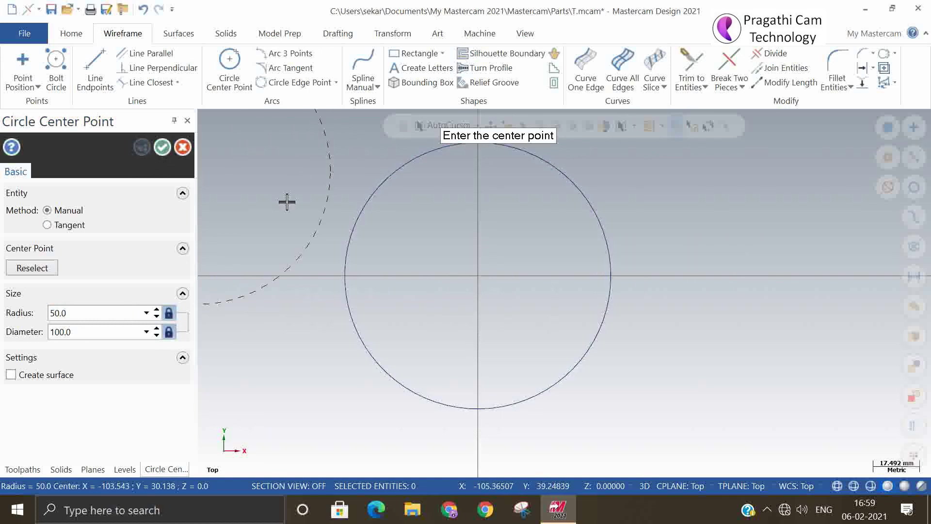
pyautogui.click(479, 278)
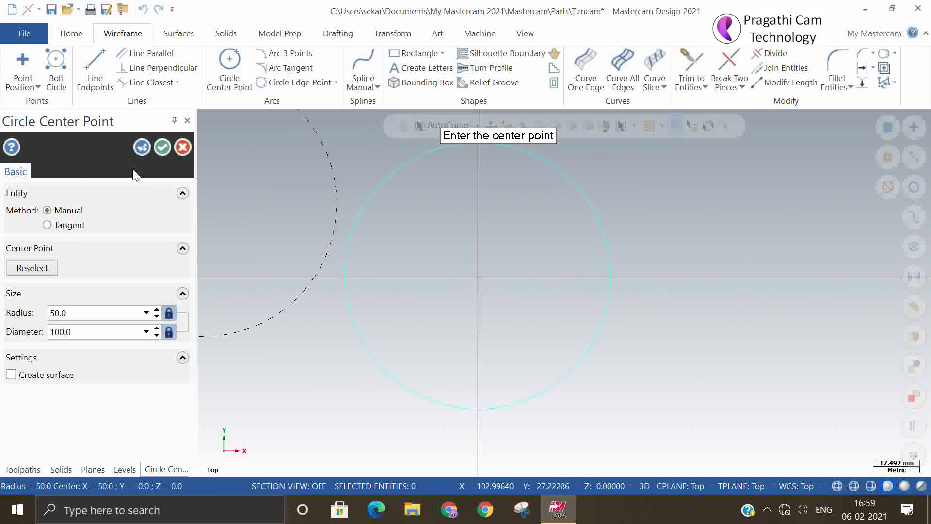
pyautogui.click(478, 276)
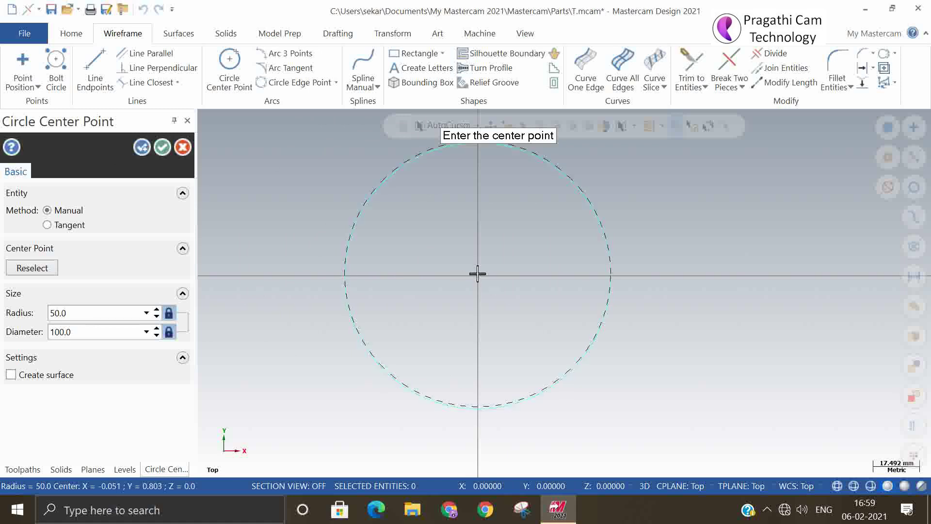
pyautogui.click(146, 147)
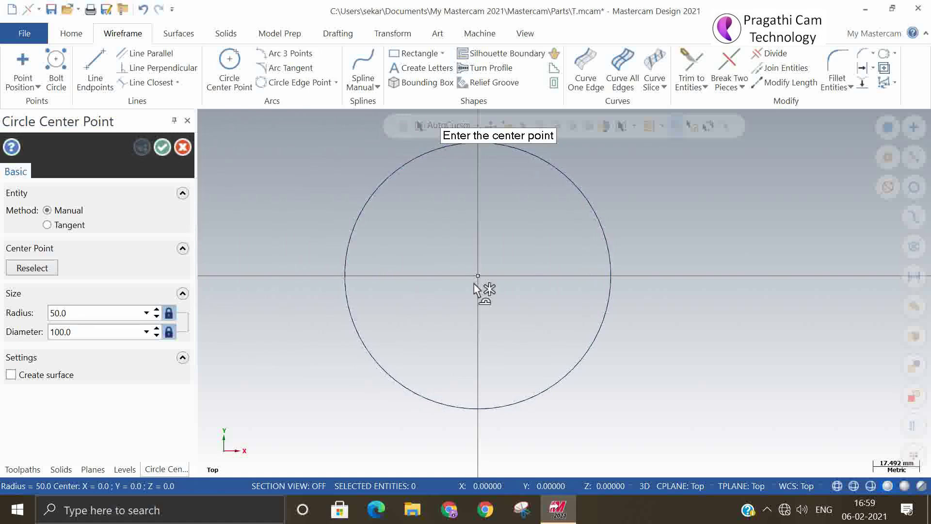
pyautogui.click(478, 276)
pyautogui.click(163, 147)
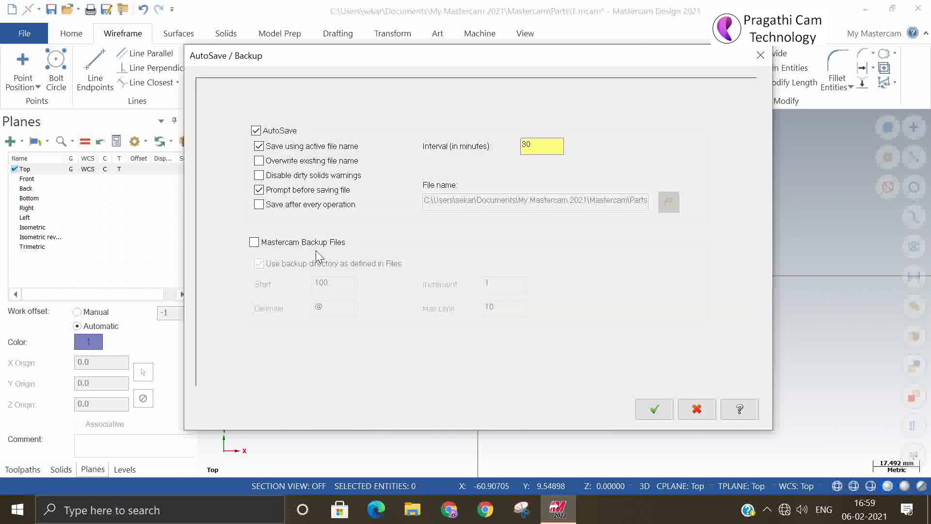
pyautogui.click(701, 417)
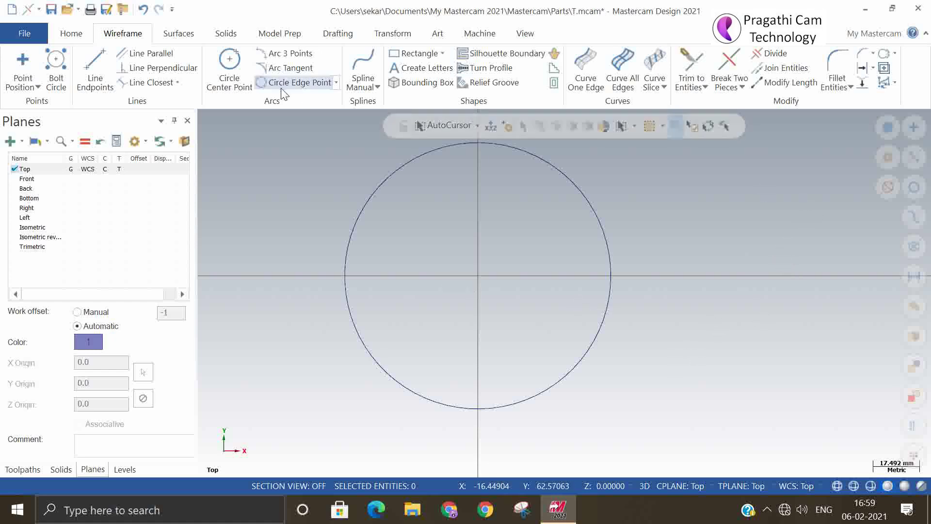
# Check Statistics showing 7 arcs, then delete the duplicate circles.
pyautogui.click(71, 33)
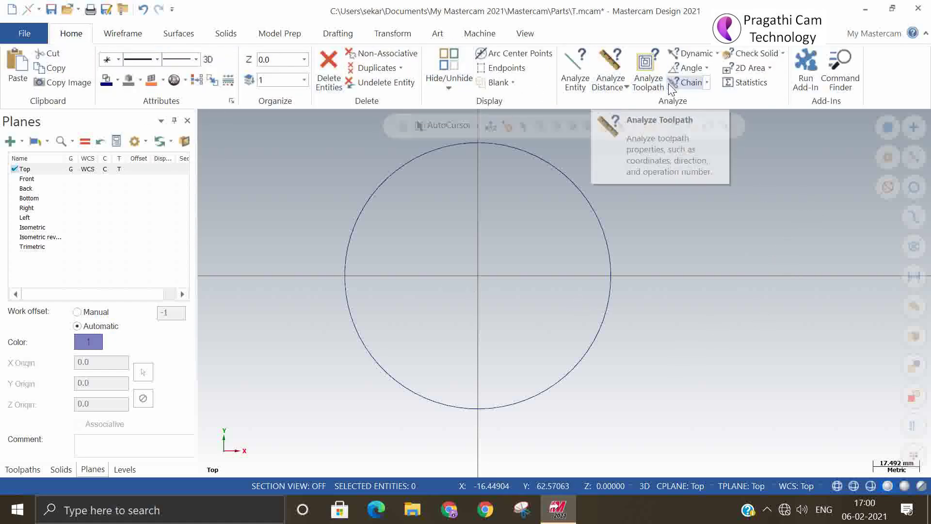
pyautogui.click(747, 87)
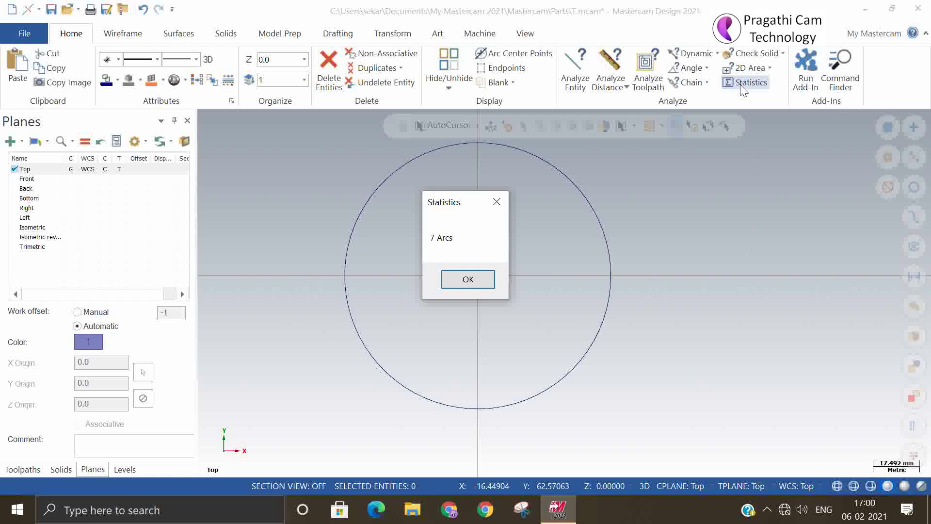
pyautogui.click(462, 279)
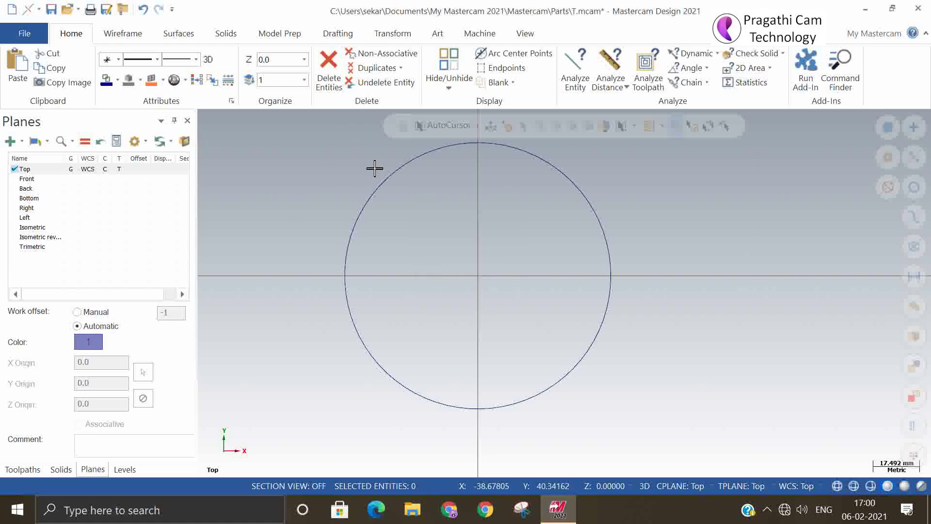
pyautogui.click(376, 68)
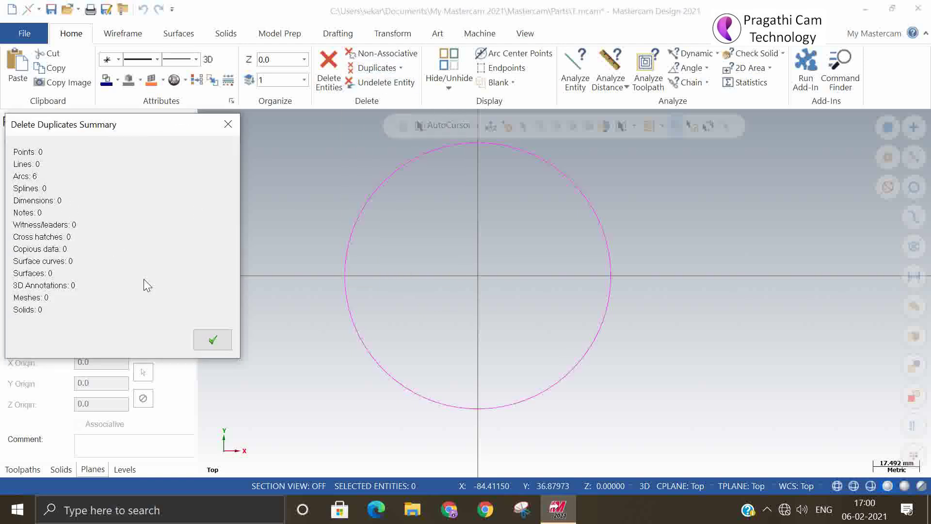
pyautogui.click(216, 339)
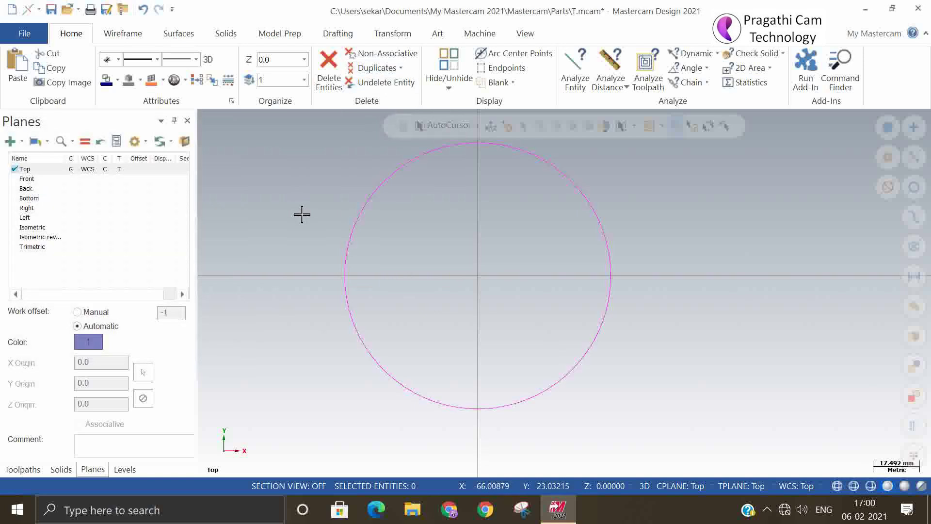
# Recount with Statistics to confirm 1 arc remains, then clear the selection.
pyautogui.click(749, 83)
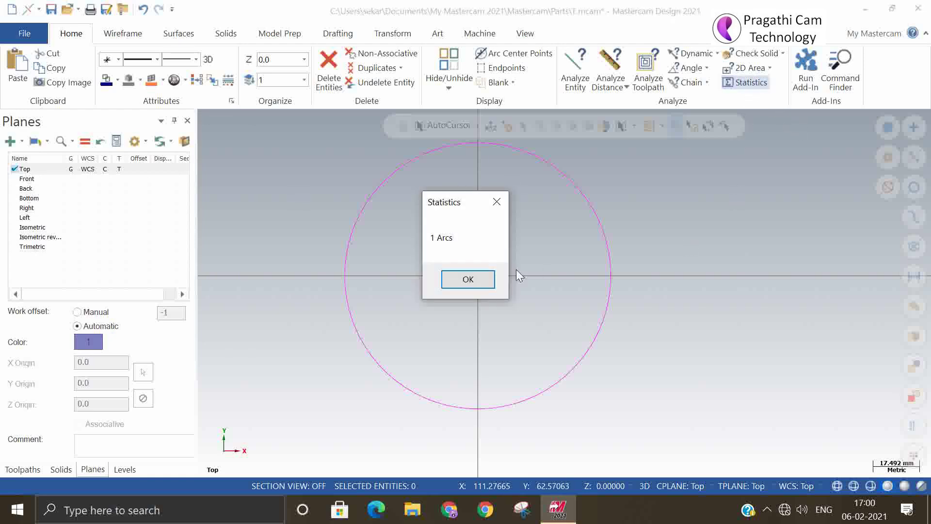
pyautogui.click(473, 280)
pyautogui.rightClick(694, 240)
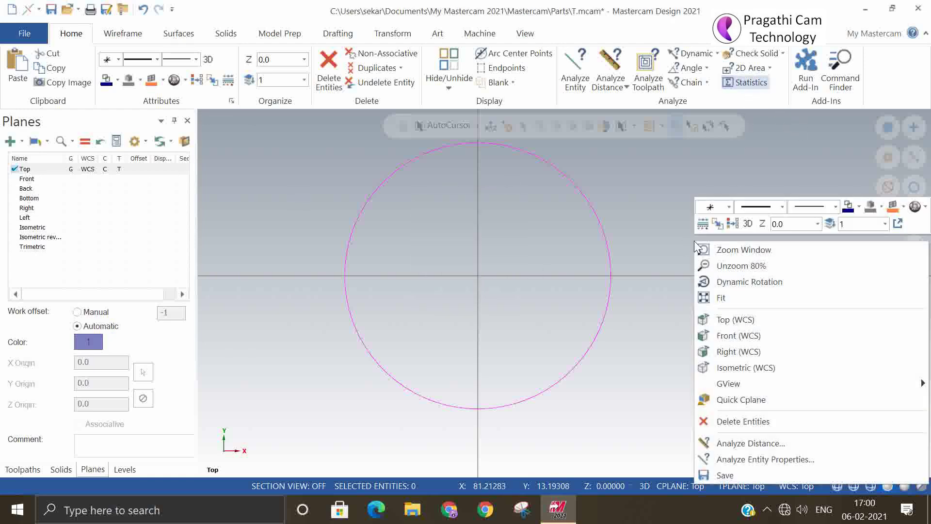
pyautogui.click(735, 226)
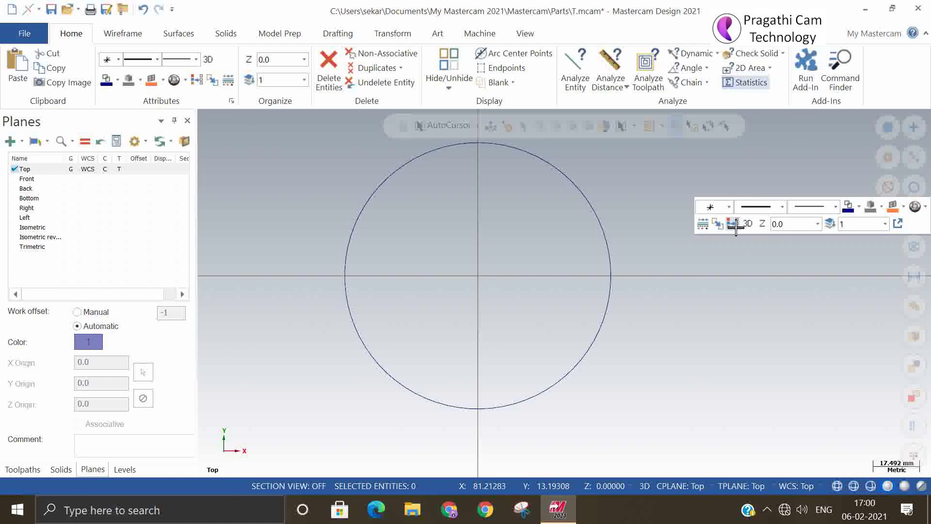
pyautogui.rightClick(691, 272)
# Switch to Isometric view and start a Solid Extrude chaining the radius-50 circle.
pyautogui.click(727, 171)
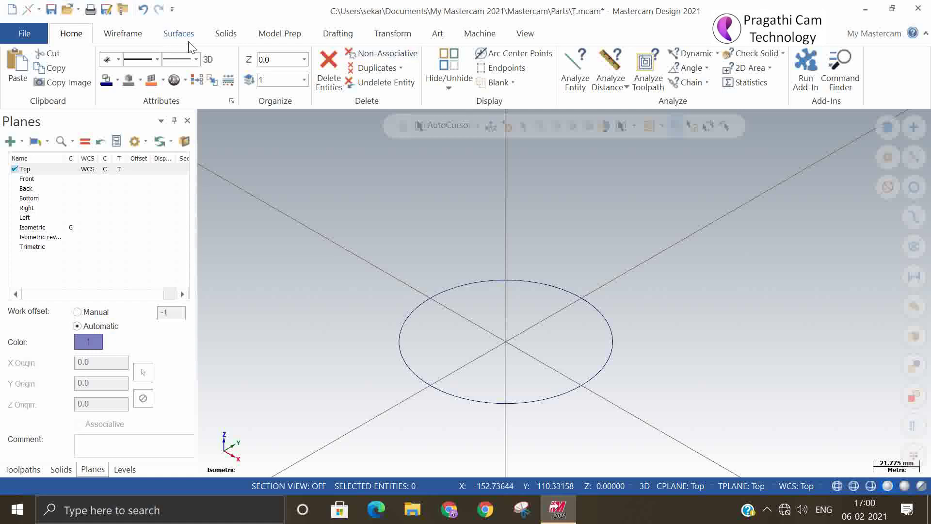
pyautogui.click(231, 38)
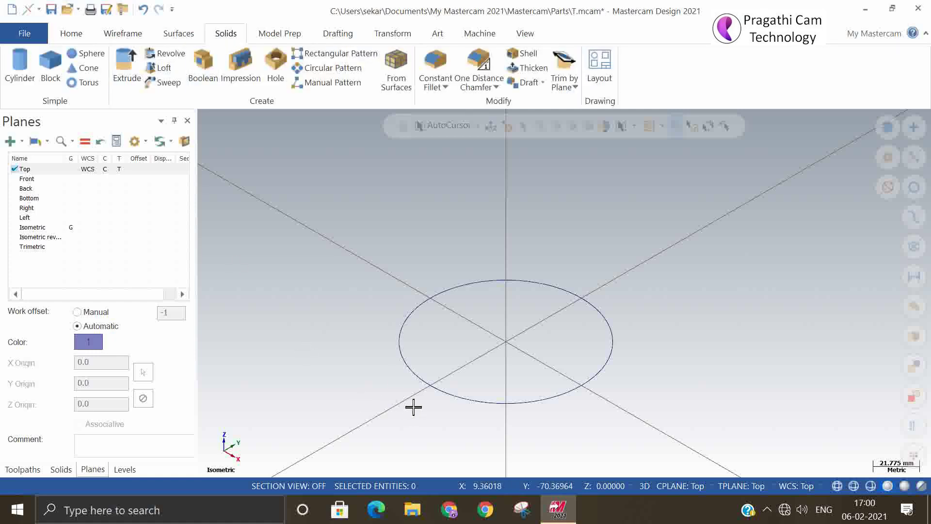
pyautogui.click(127, 68)
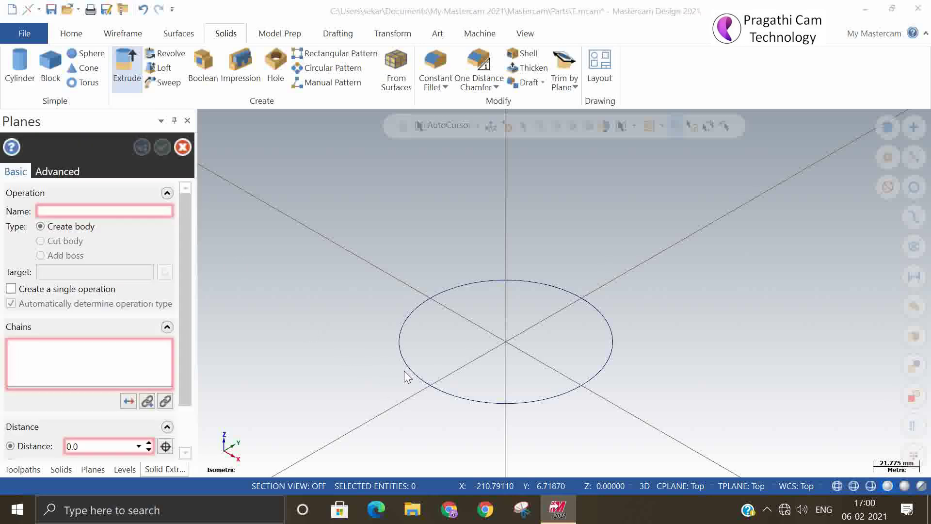
pyautogui.click(410, 370)
# Finish the Solid Extrude to create the 50-deep cylinder.
pyautogui.click(84, 485)
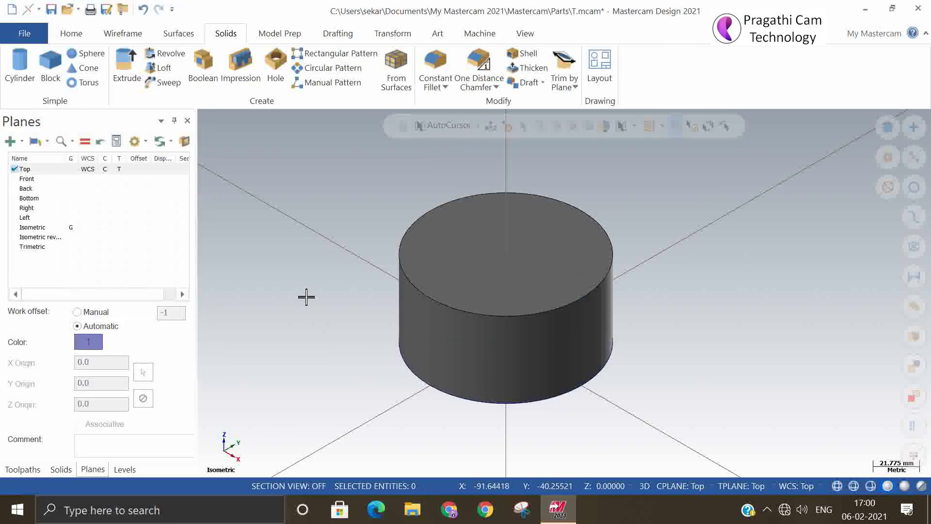
pyautogui.click(430, 387)
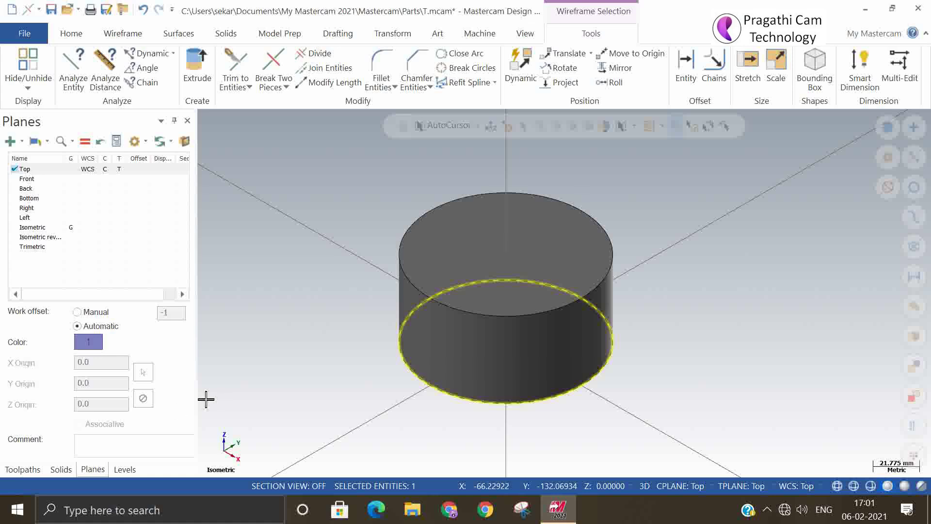
pyautogui.click(72, 34)
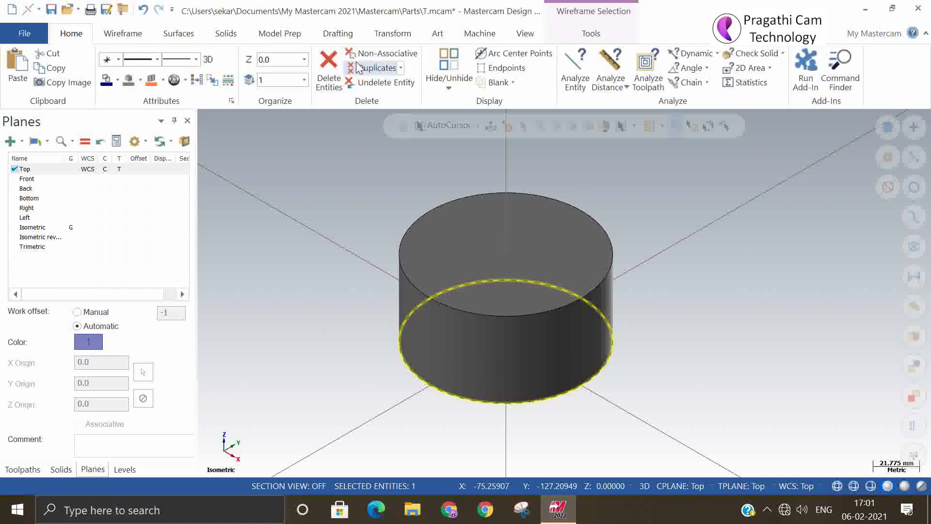
pyautogui.click(367, 374)
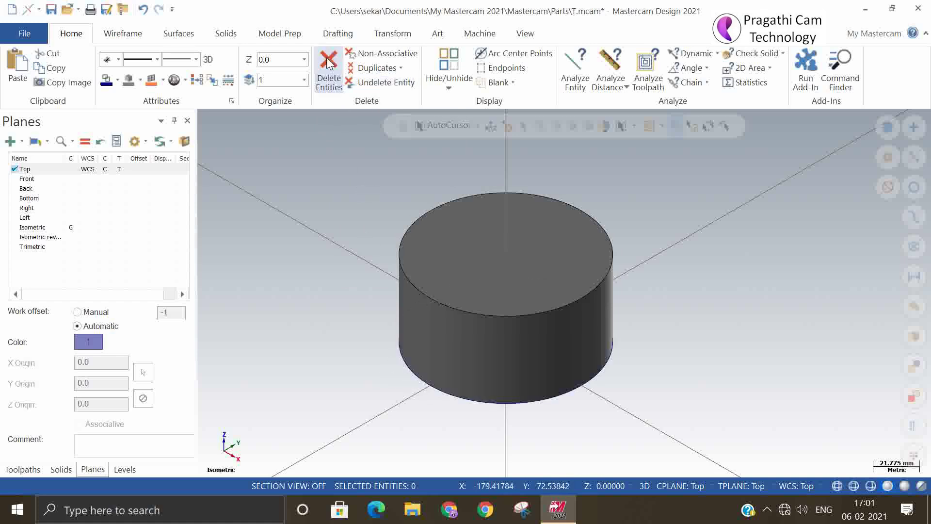
# Select the wireframe circle at the cylinder's base and delete it.
pyautogui.click(414, 377)
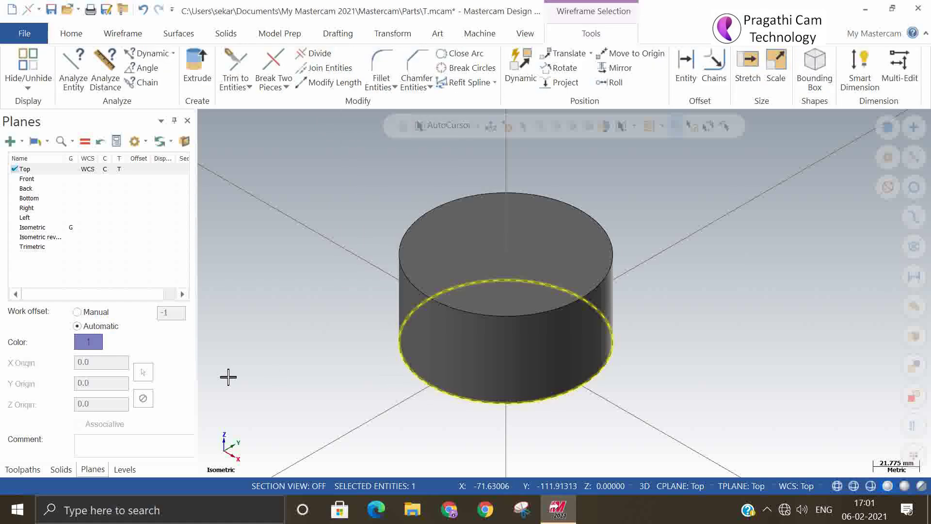
pyautogui.click(72, 34)
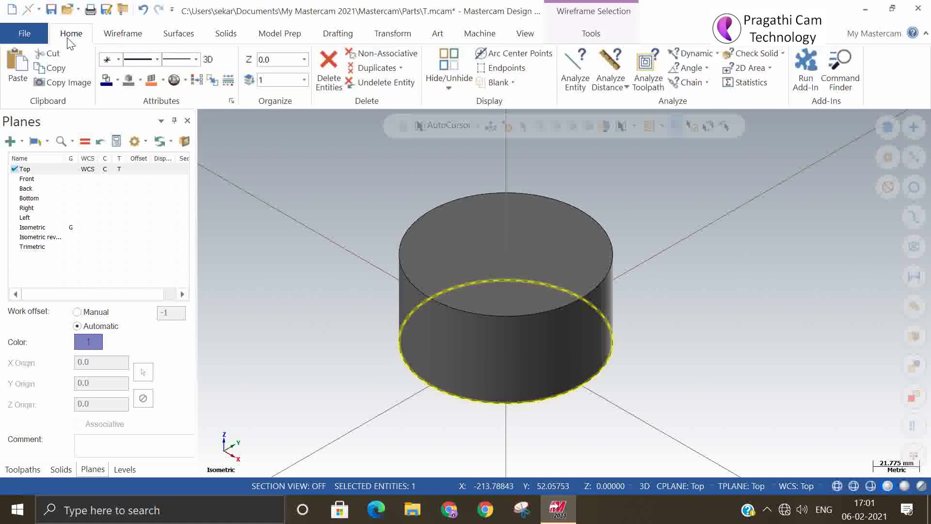
pyautogui.click(333, 60)
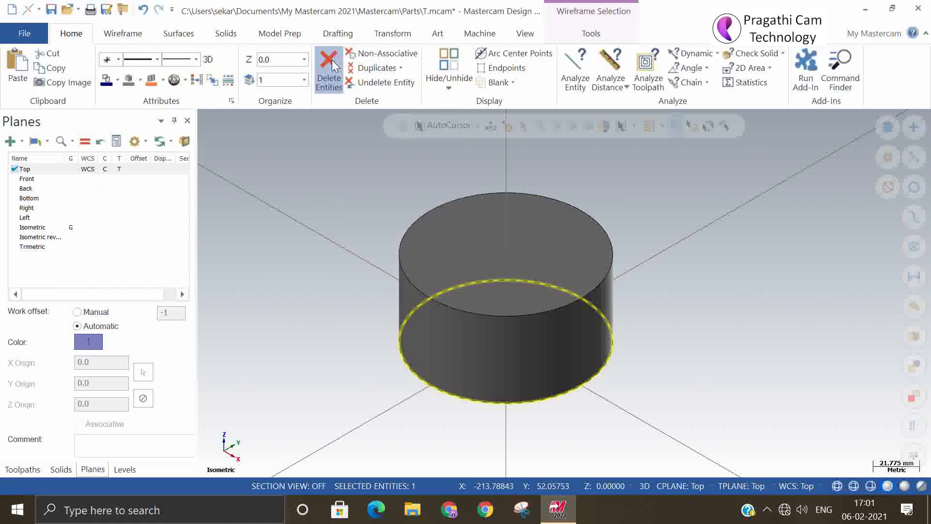
pyautogui.click(405, 67)
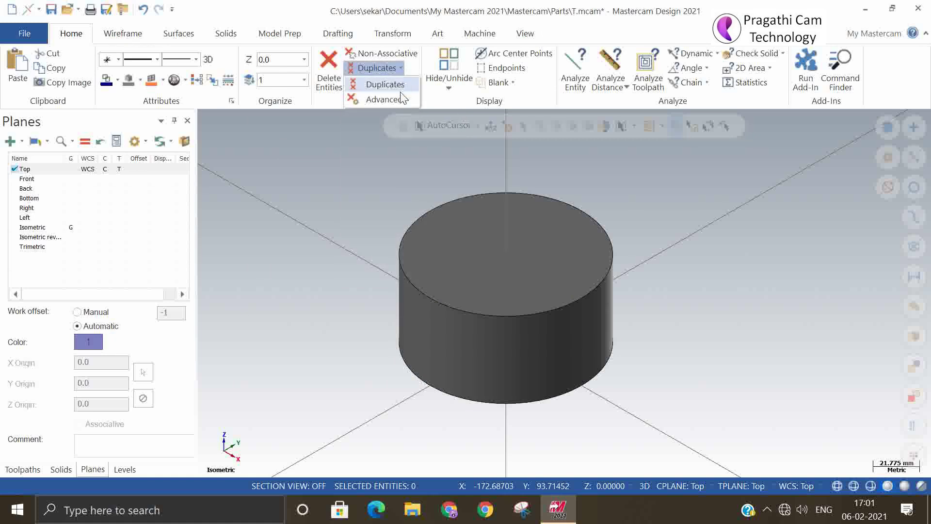
pyautogui.click(384, 99)
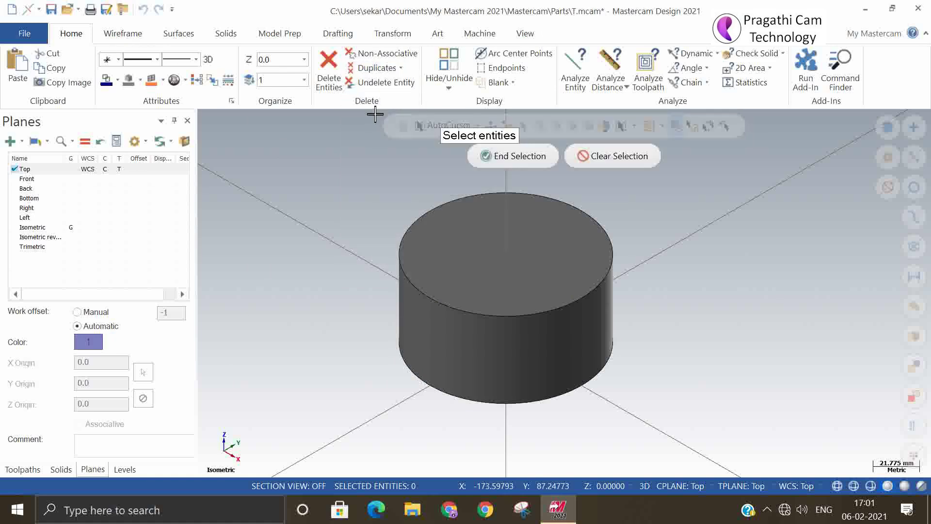
pyautogui.click(484, 277)
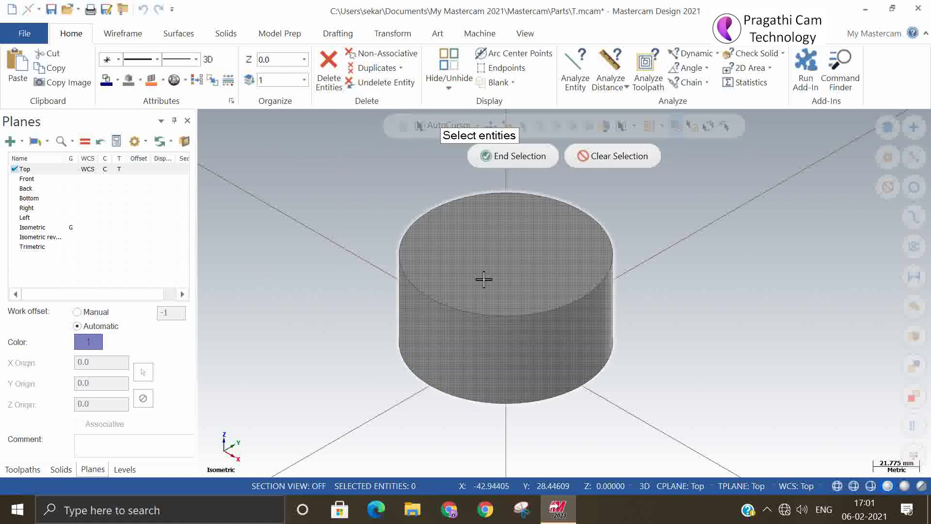
pyautogui.click(524, 155)
pyautogui.moveTo(112, 144); pyautogui.dragTo(176, 75)
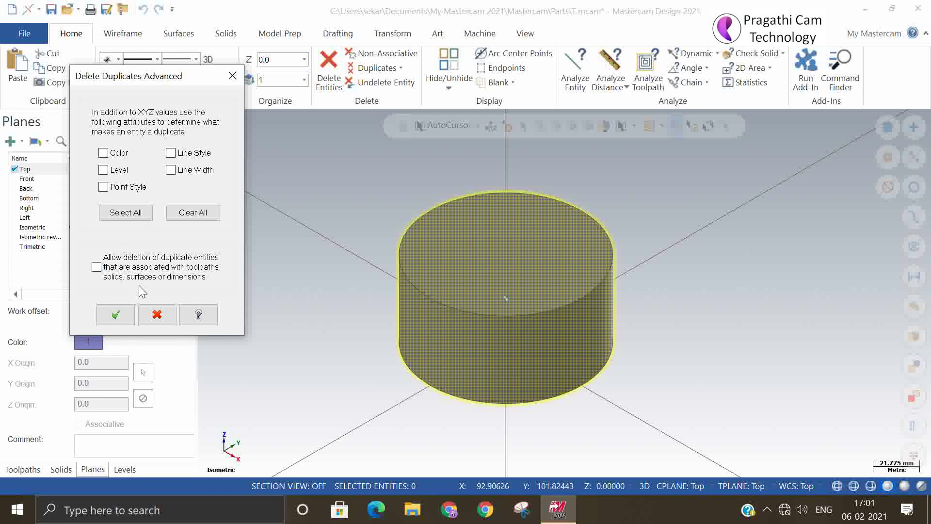
pyautogui.click(106, 317)
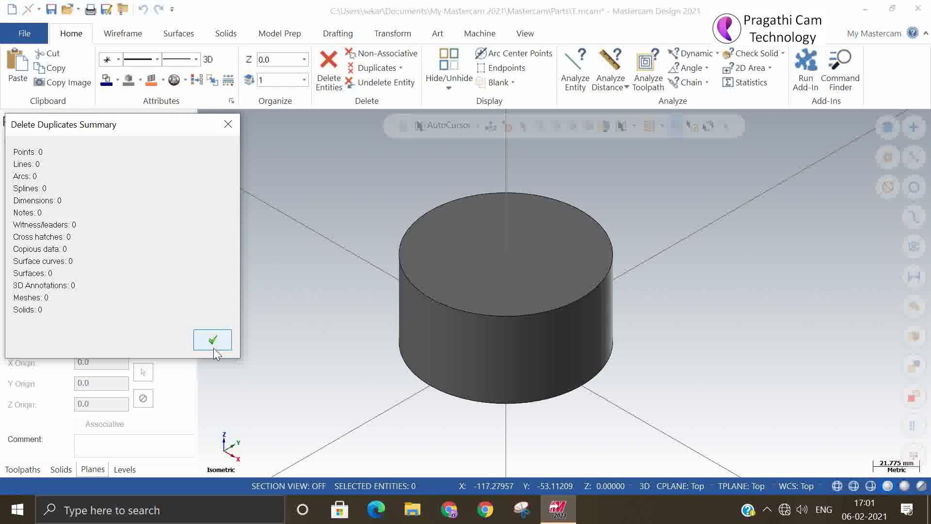
pyautogui.click(227, 125)
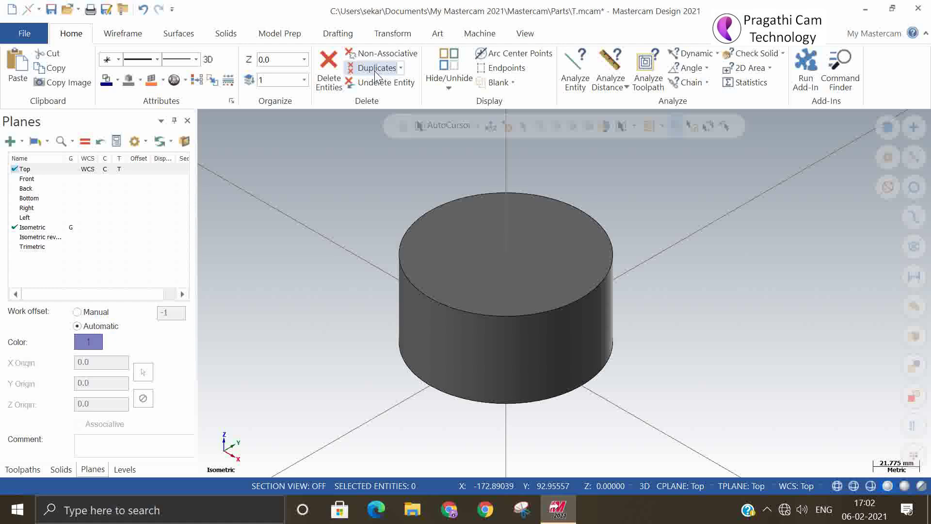
pyautogui.click(495, 297)
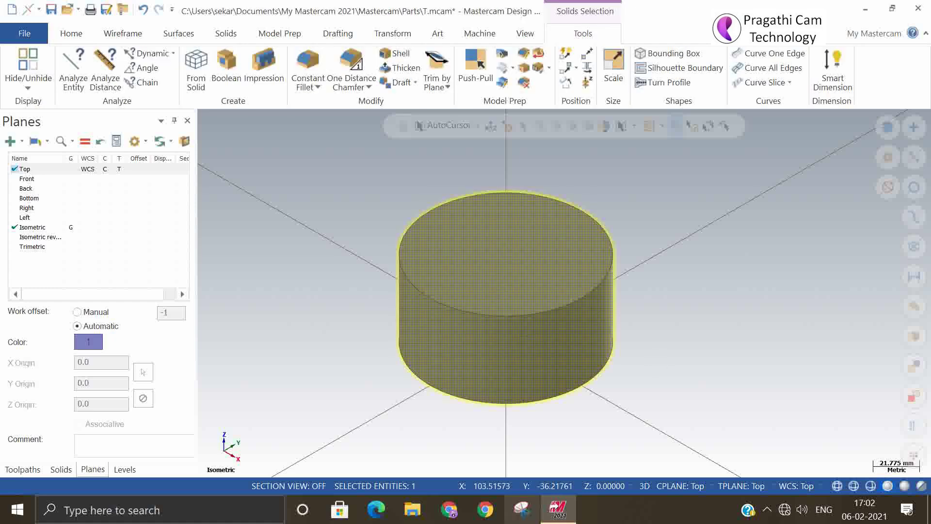
pyautogui.press('Delete')
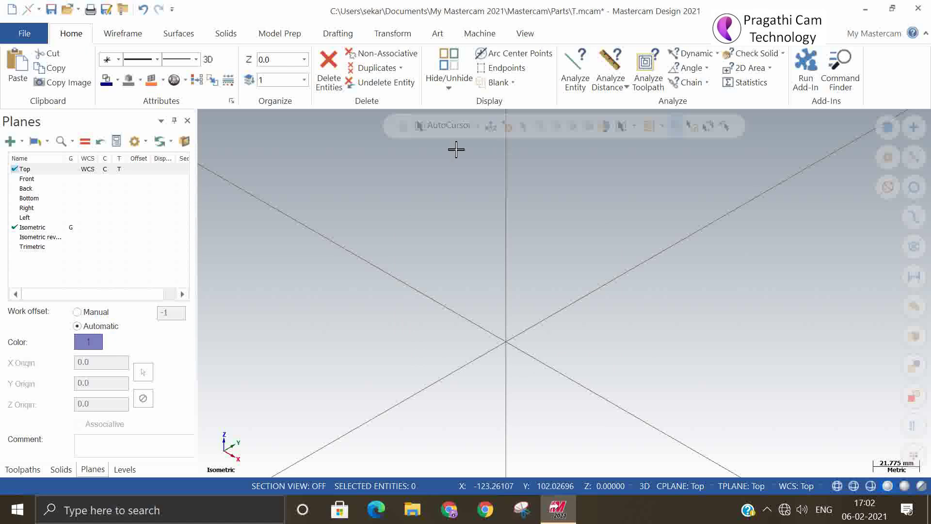
pyautogui.rightClick(410, 215)
pyautogui.click(447, 308)
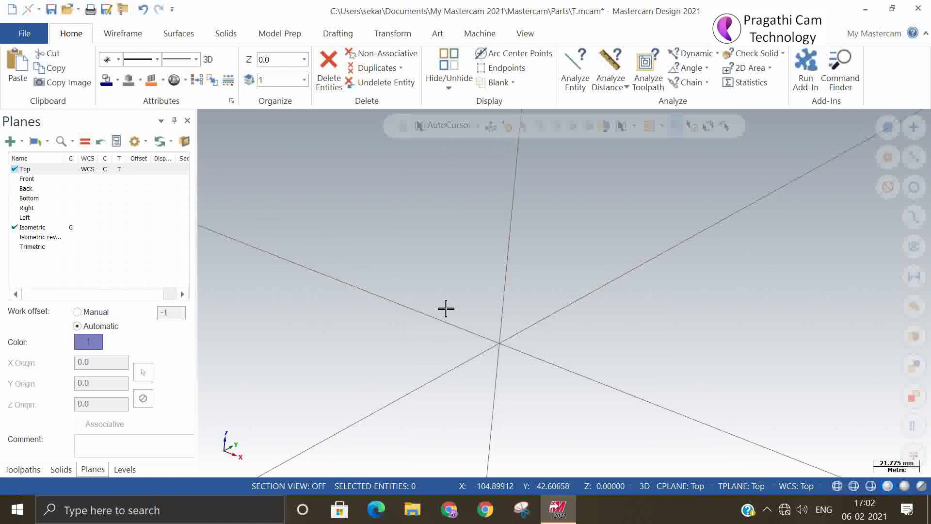
pyautogui.click(110, 34)
pyautogui.click(105, 59)
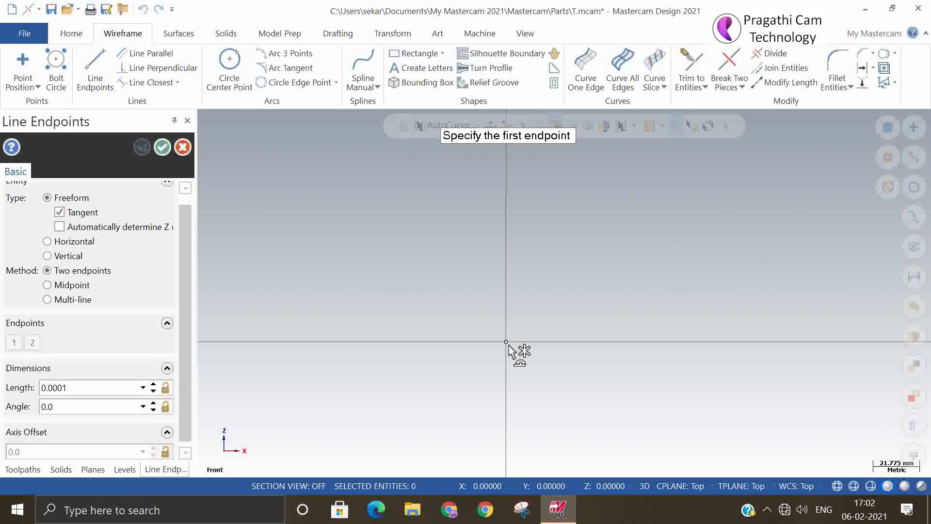
pyautogui.click(508, 345)
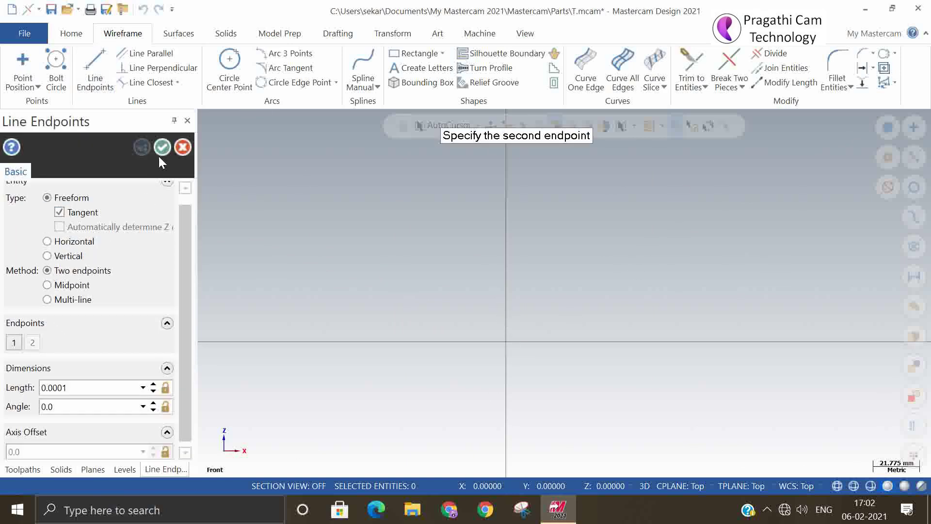
pyautogui.click(183, 148)
pyautogui.click(92, 60)
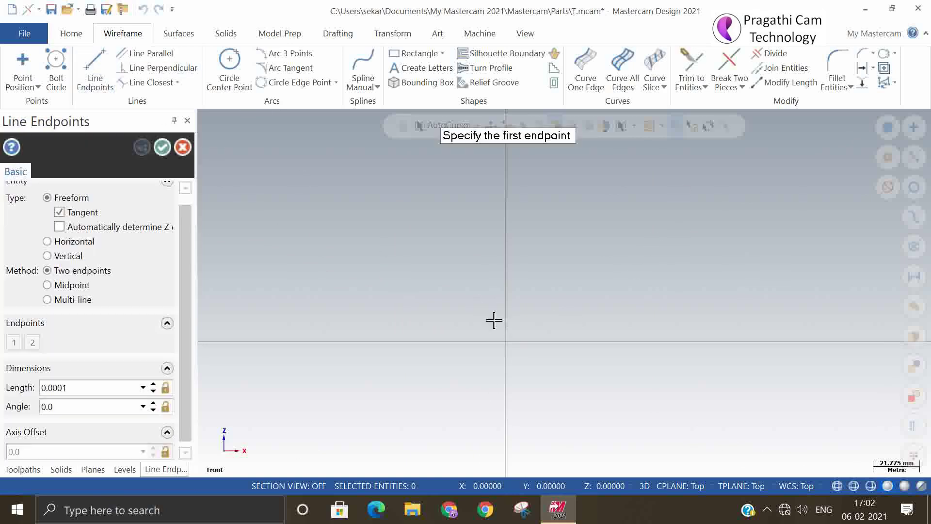
pyautogui.click(510, 341)
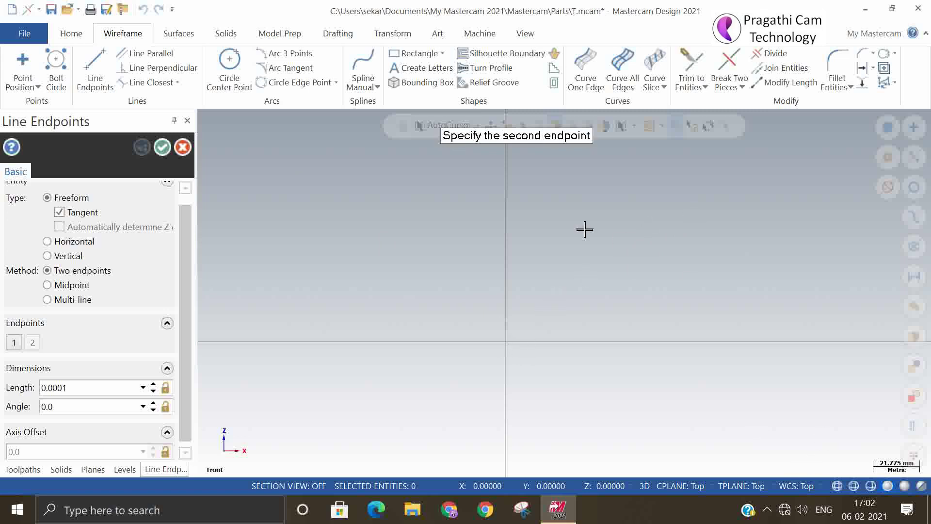
pyautogui.click(662, 487)
pyautogui.click(699, 348)
pyautogui.click(507, 342)
pyautogui.click(735, 226)
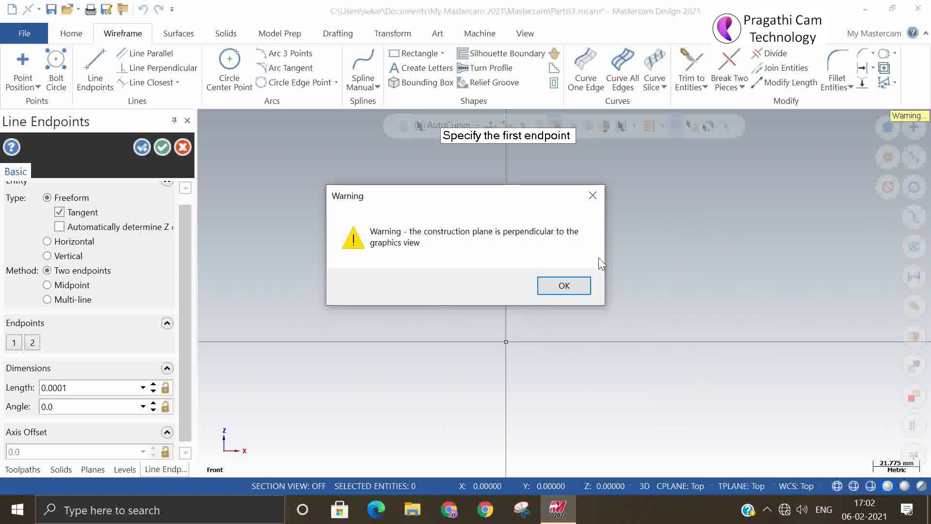
pyautogui.click(560, 290)
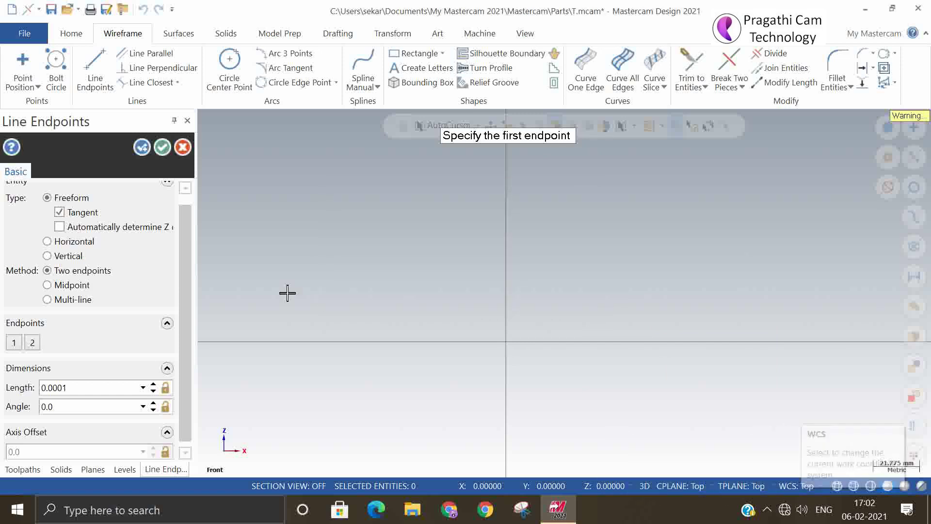
pyautogui.click(183, 147)
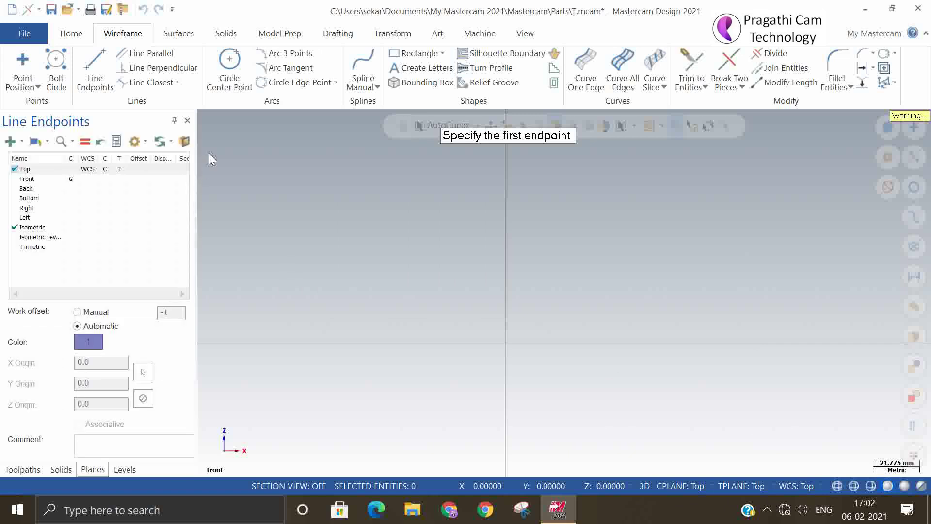
# In Top view, draw a line from the origin toward the upper right.
pyautogui.rightClick(578, 278)
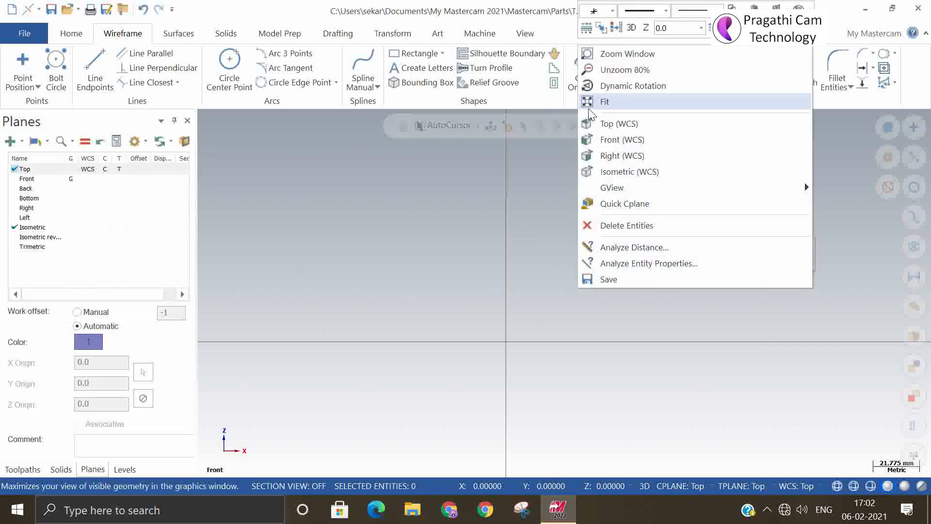
pyautogui.click(609, 127)
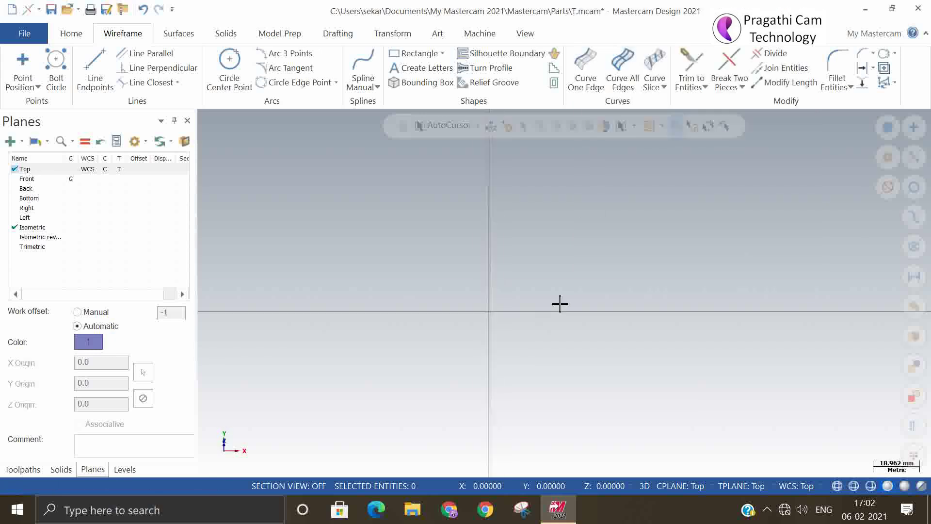
pyautogui.click(97, 64)
pyautogui.click(478, 276)
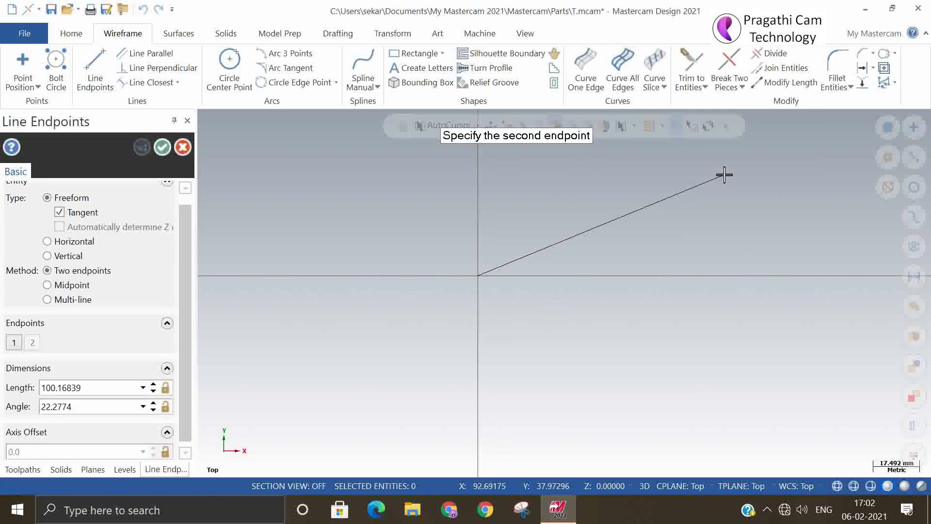
pyautogui.click(722, 153)
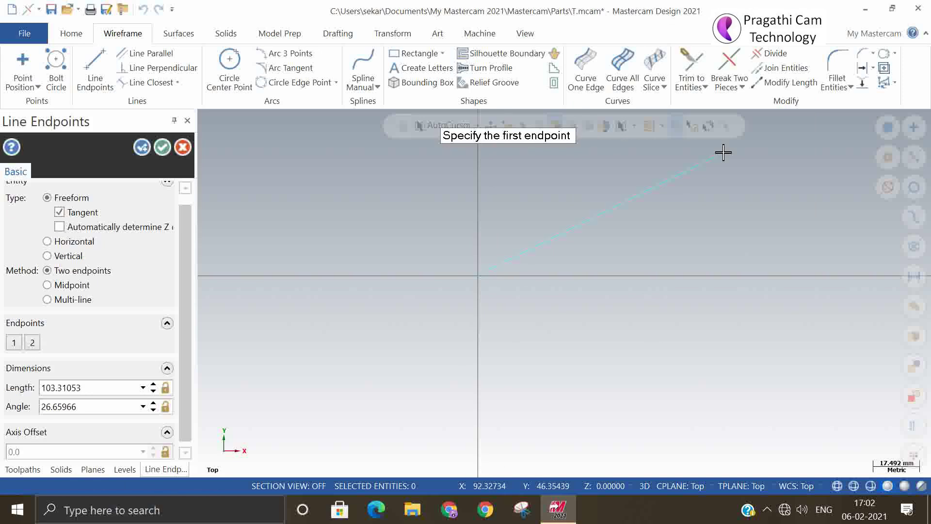
pyautogui.click(163, 148)
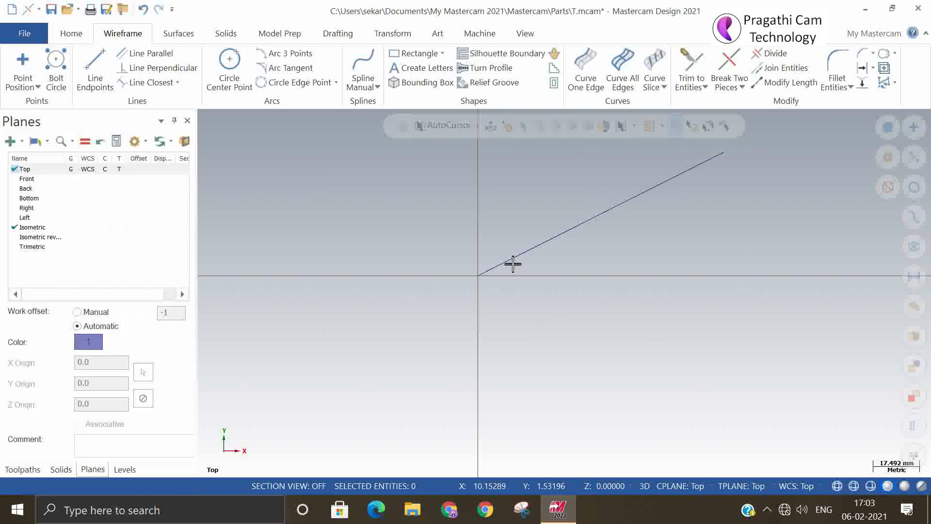
# Draw an identical duplicate line exactly over the first one.
pyautogui.click(92, 66)
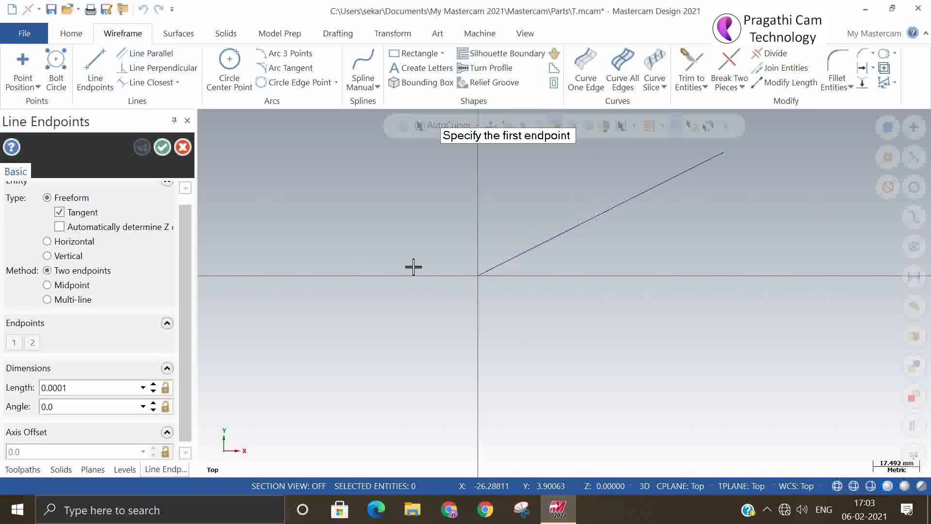
pyautogui.click(479, 276)
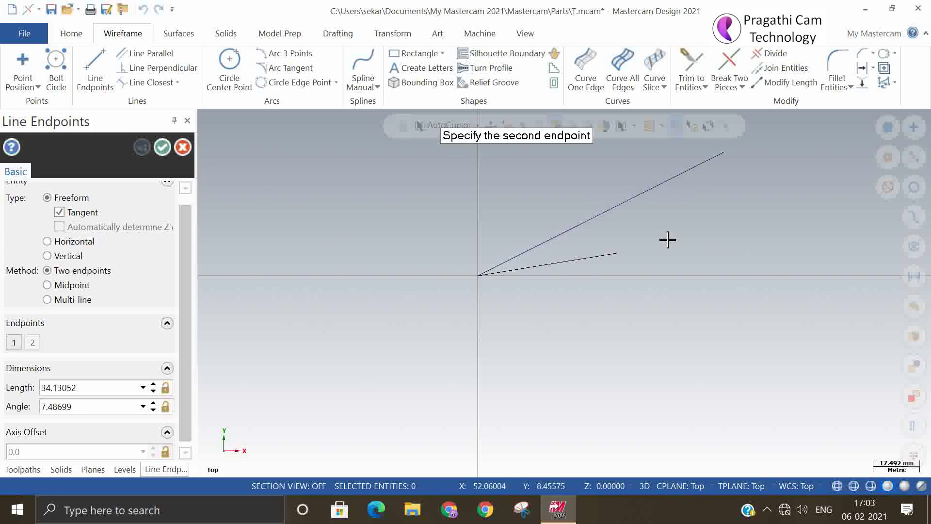
pyautogui.click(725, 154)
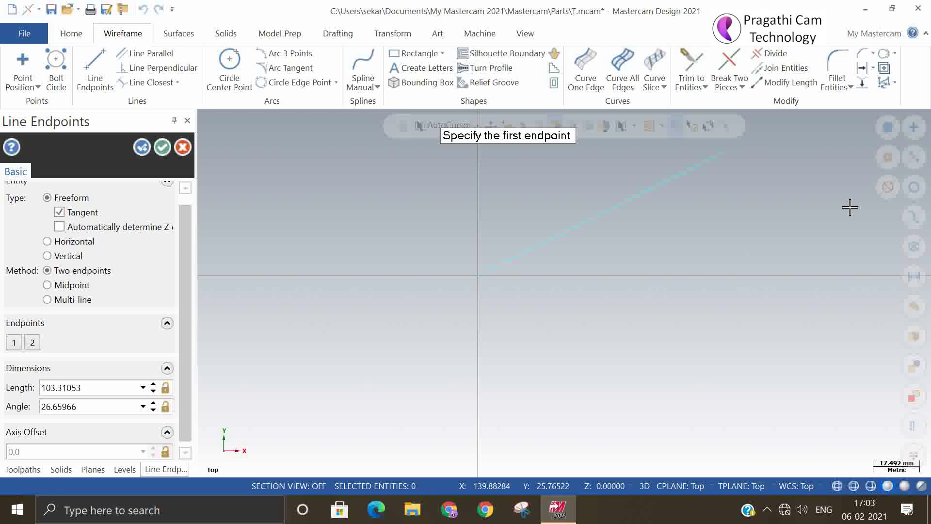
pyautogui.click(163, 147)
# Draw a shorter line from the origin ending partway along the first.
pyautogui.click(95, 68)
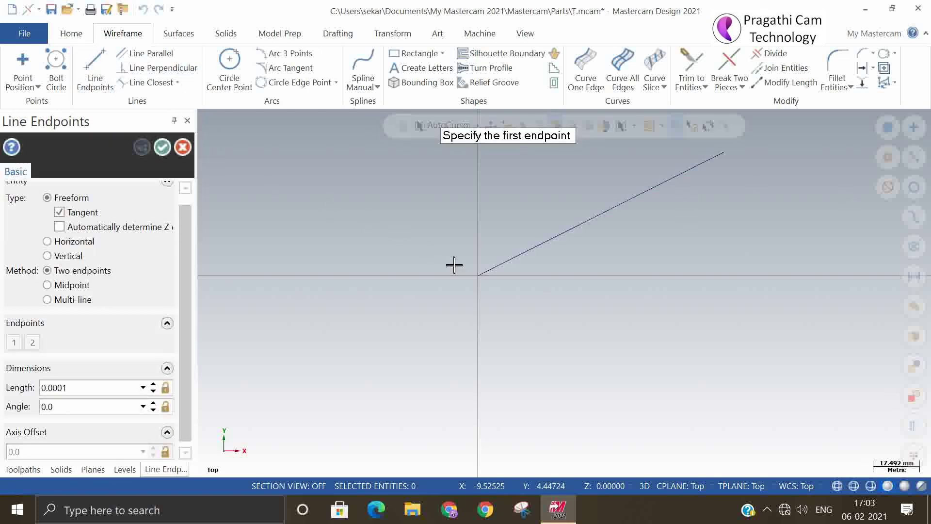
pyautogui.click(478, 277)
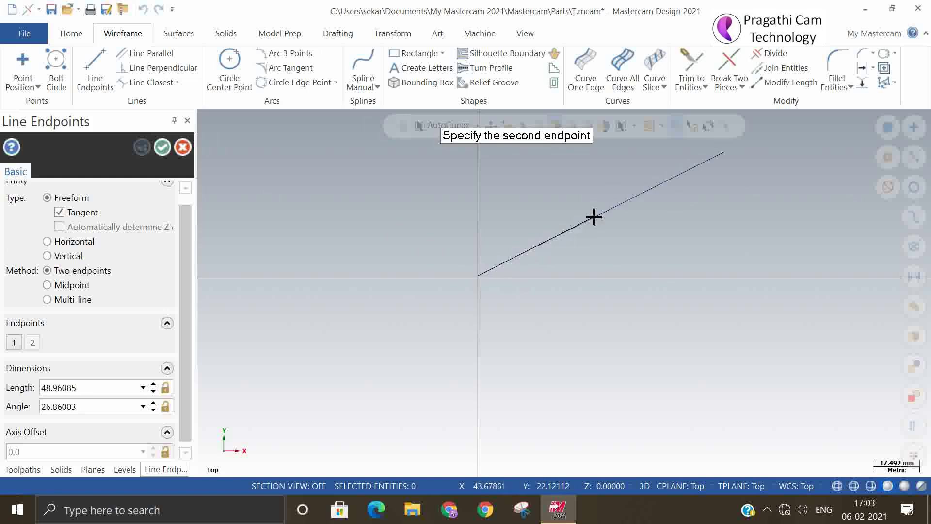
pyautogui.click(610, 230)
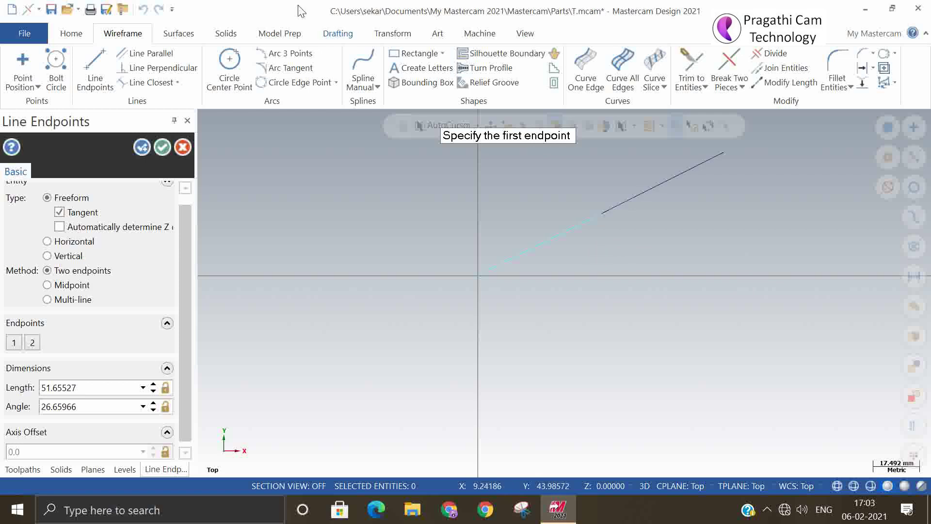
pyautogui.click(162, 147)
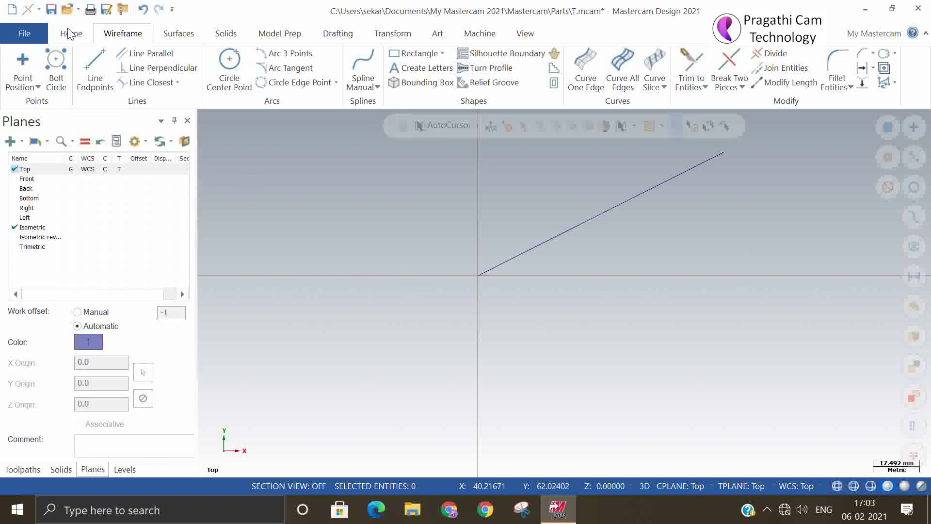
pyautogui.click(87, 35)
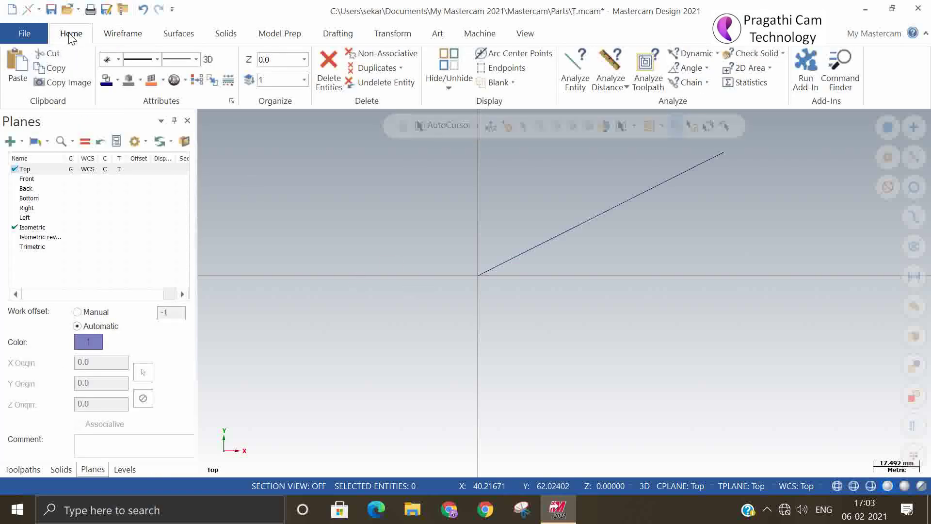
# Delete duplicate entities and confirm with Statistics that 2 lines remain.
pyautogui.click(374, 68)
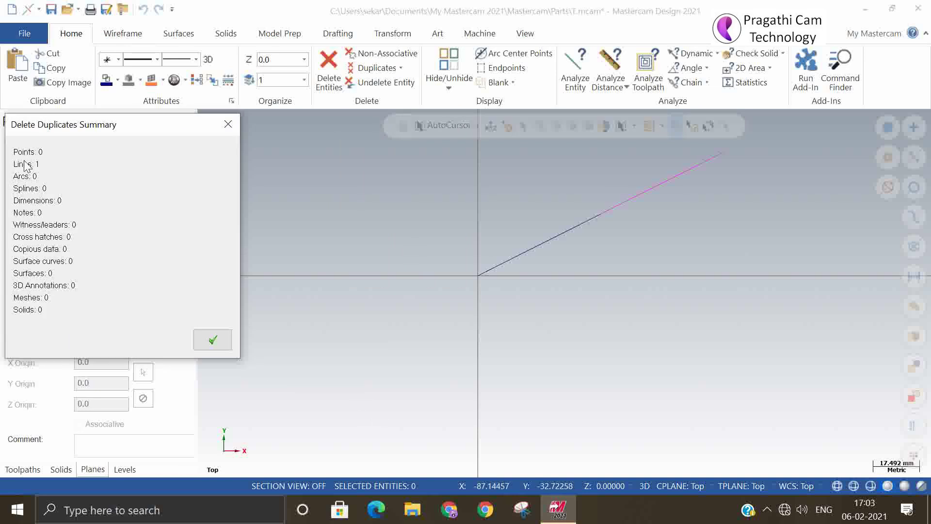
pyautogui.click(213, 339)
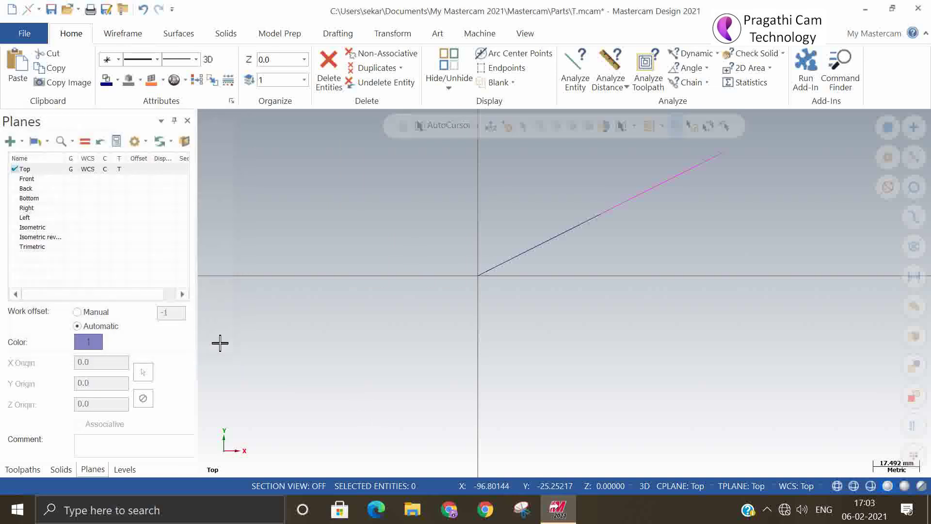
pyautogui.rightClick(451, 195)
pyautogui.press('Escape')
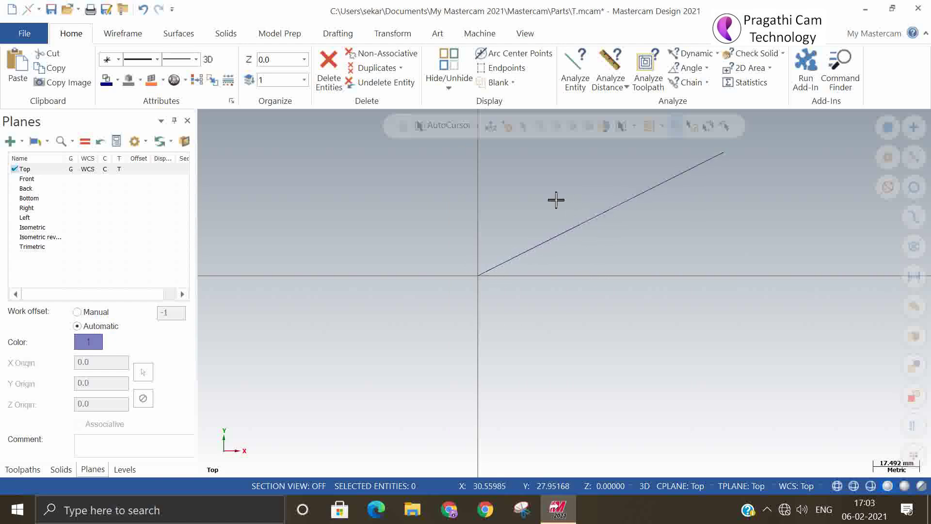
pyautogui.click(739, 82)
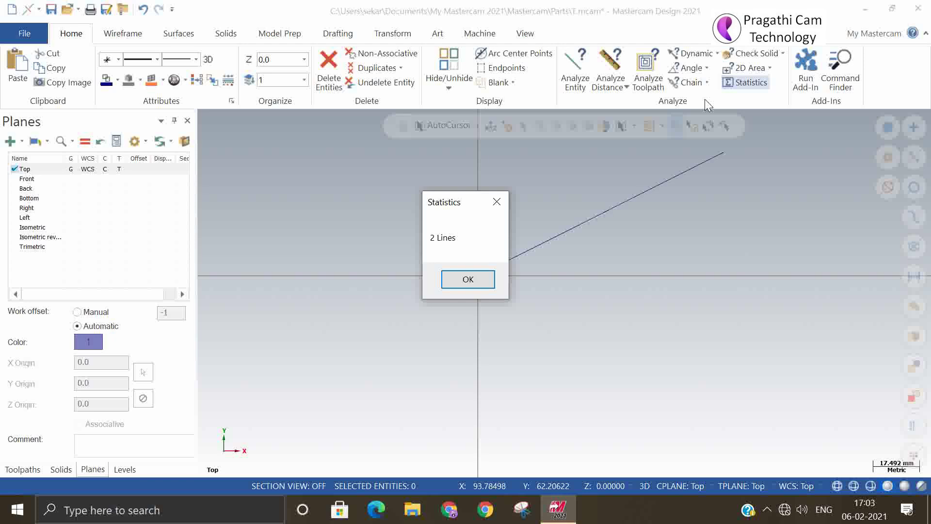
pyautogui.click(467, 280)
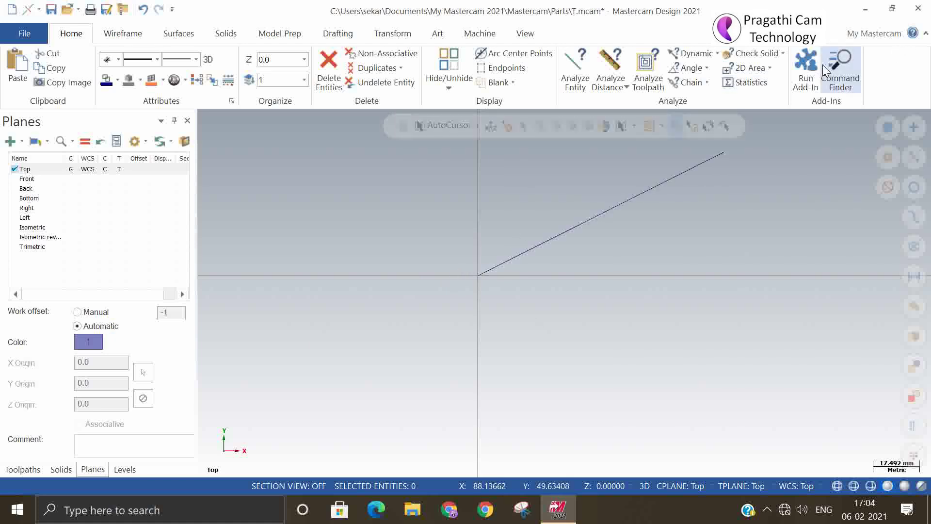
# Run the FindOverlap.dll add-in from the chooks folder.
pyautogui.click(800, 68)
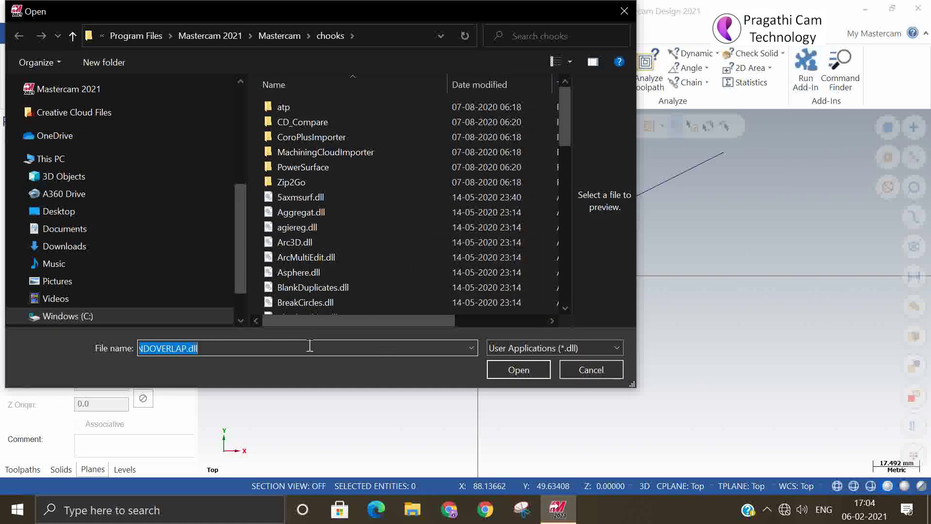
pyautogui.write('f')
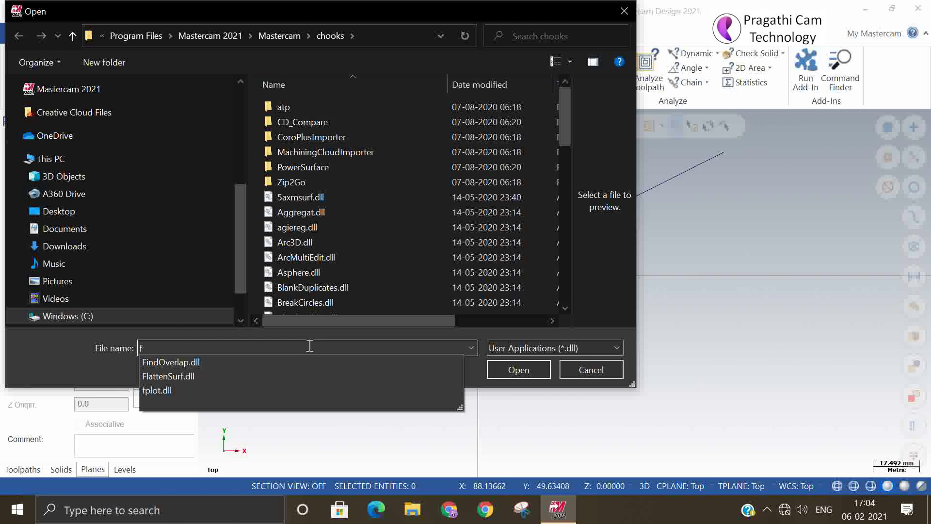
pyautogui.click(254, 362)
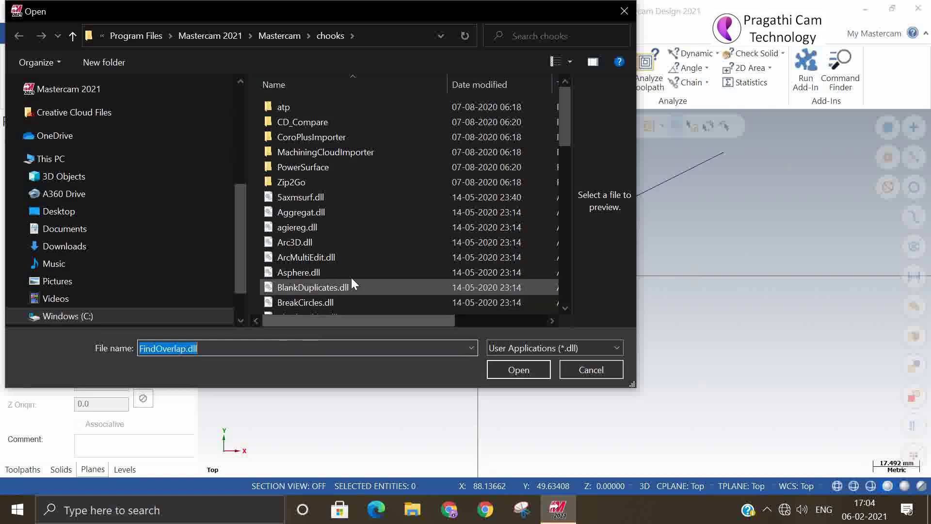
pyautogui.scroll(-3, 353, 270)
pyautogui.scroll(-4, 354, 264)
pyautogui.scroll(-4, 354, 263)
pyautogui.scroll(-4, 353, 266)
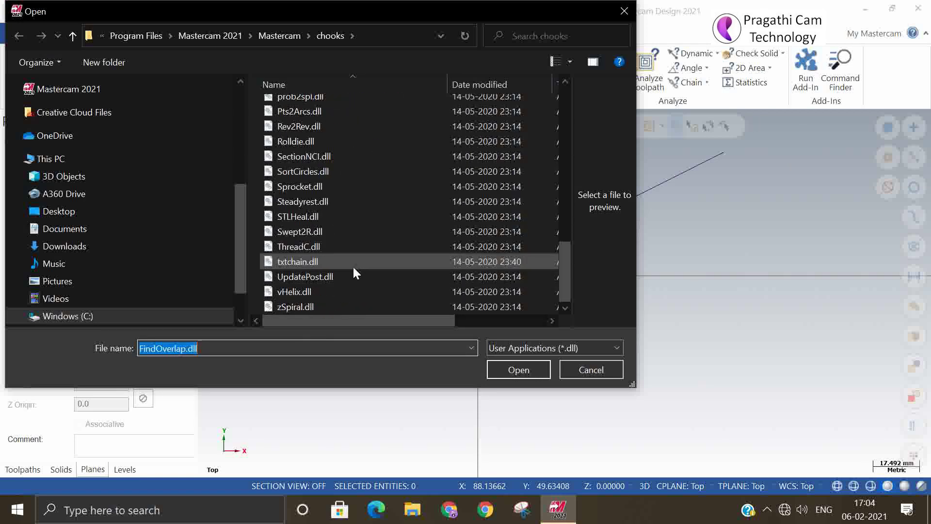
pyautogui.scroll(4, 304, 194)
pyautogui.scroll(4, 314, 187)
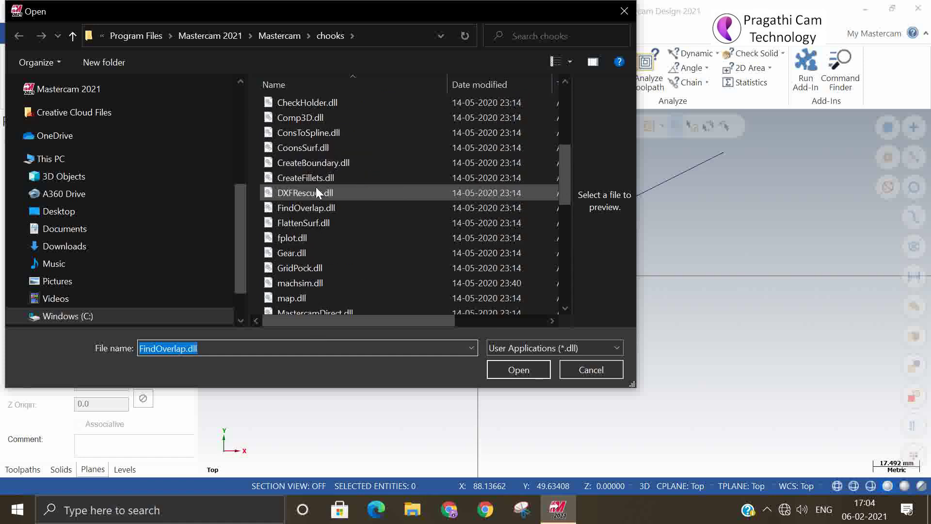
pyautogui.scroll(3, 317, 193)
pyautogui.scroll(2, 317, 194)
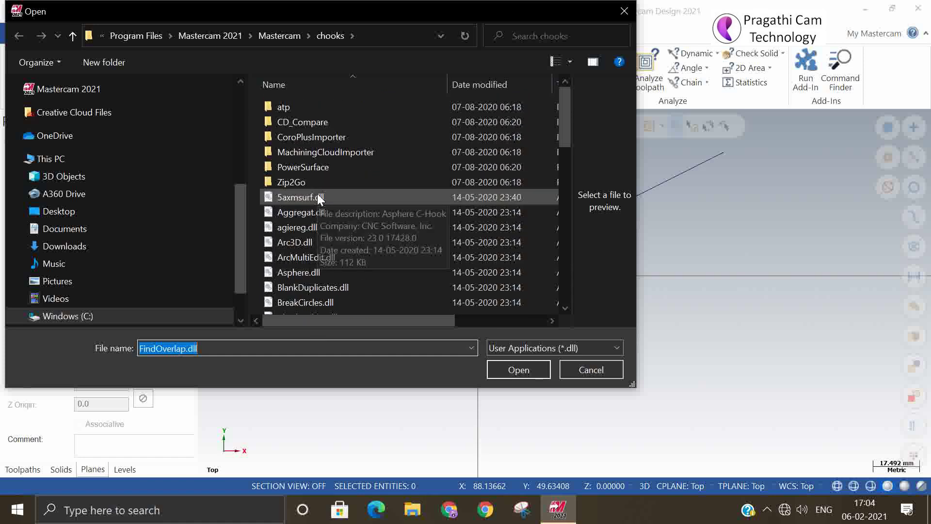
pyautogui.click(308, 229)
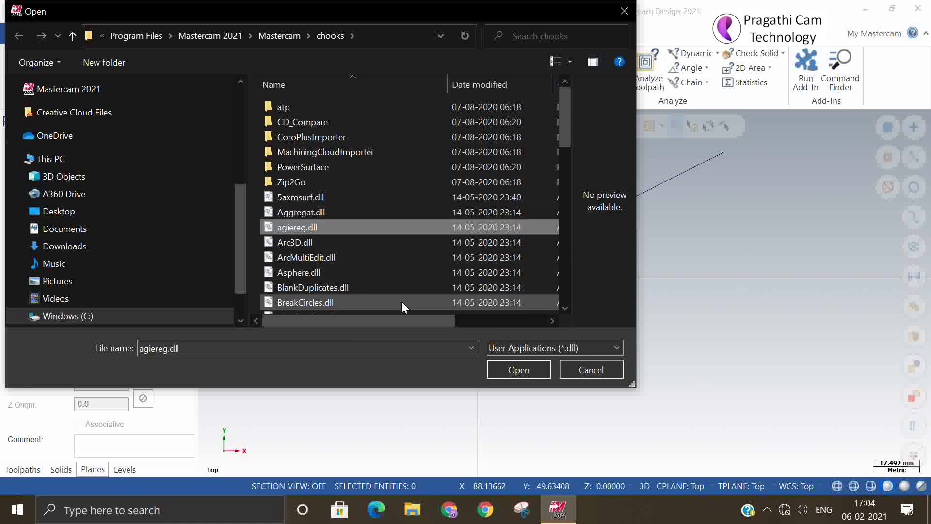
pyautogui.press('f')
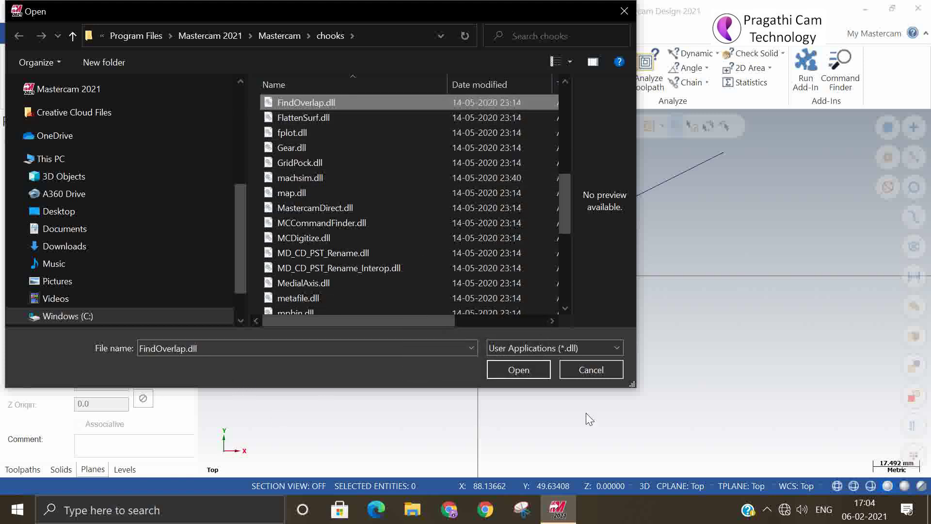
pyautogui.click(516, 371)
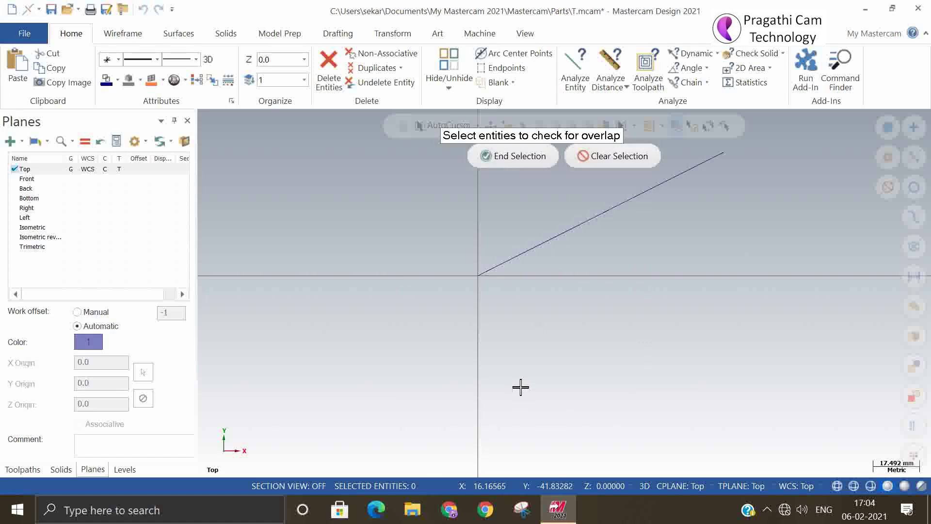
# Window-select the sloped line and use FindOverlap Cleanup to delete its overlapping duplicate.
pyautogui.scroll(-3, 520, 387)
pyautogui.moveTo(364, 122); pyautogui.dragTo(720, 379)
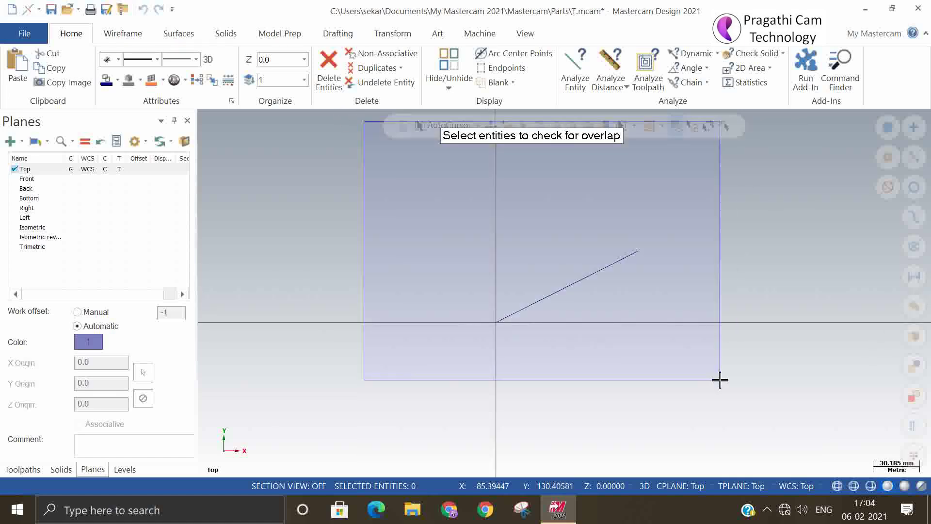
pyautogui.click(520, 156)
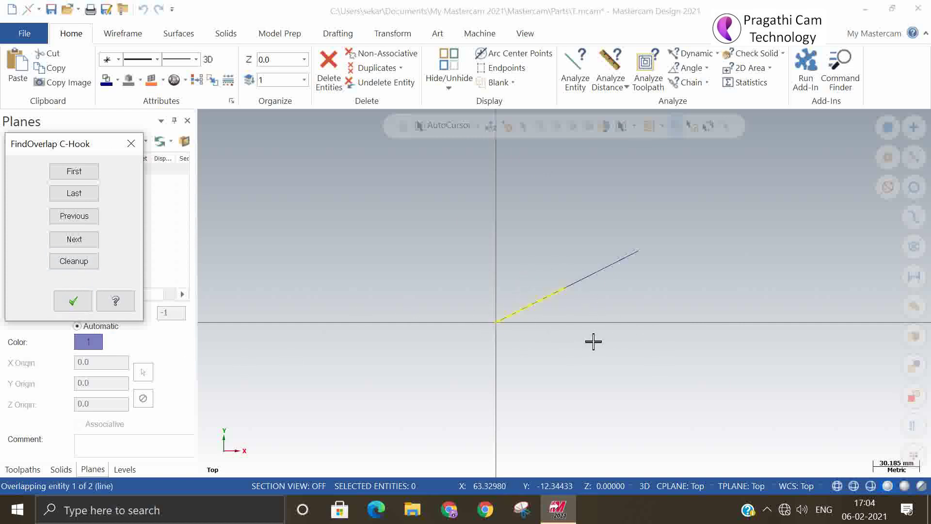
pyautogui.click(74, 261)
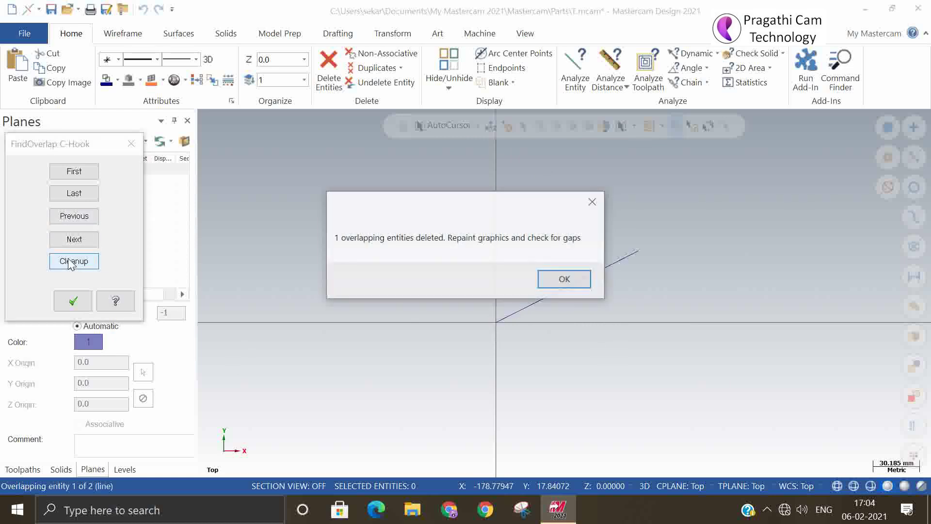
pyautogui.click(563, 280)
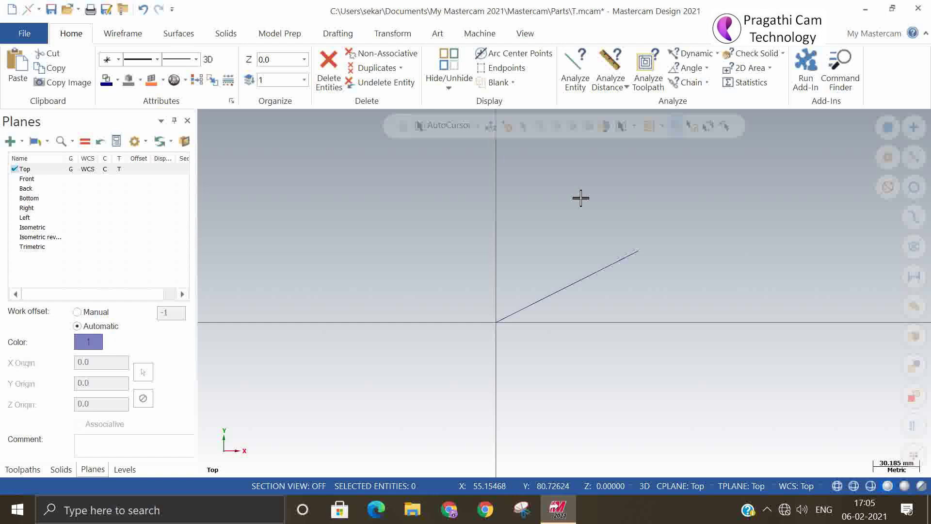
pyautogui.click(813, 90)
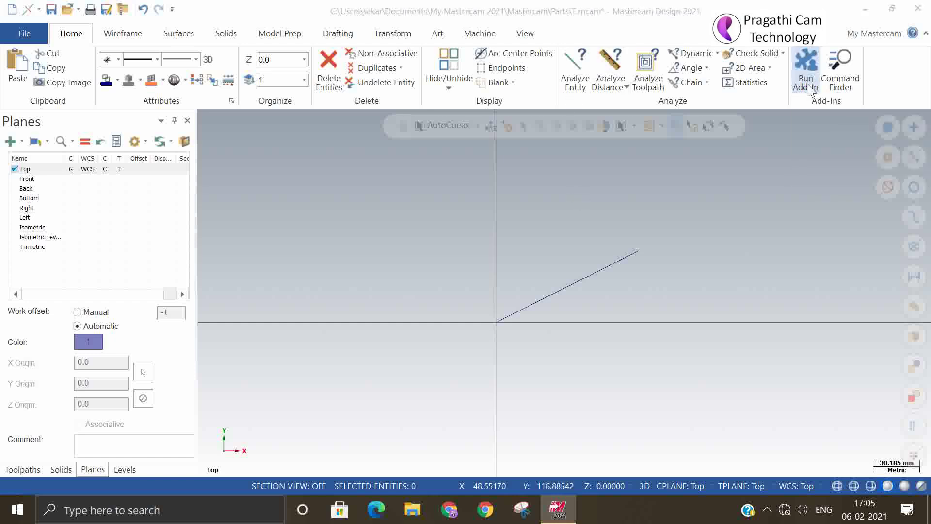
pyautogui.click(292, 214)
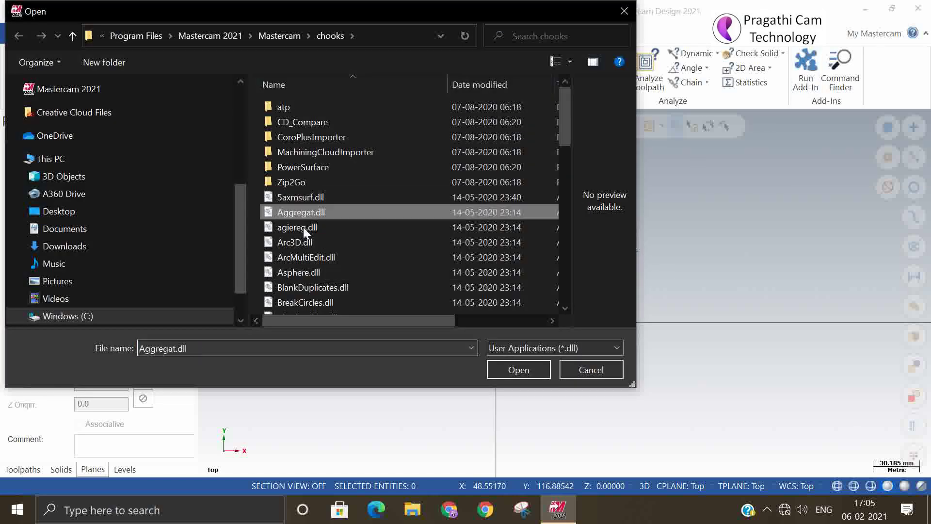
pyautogui.press('f')
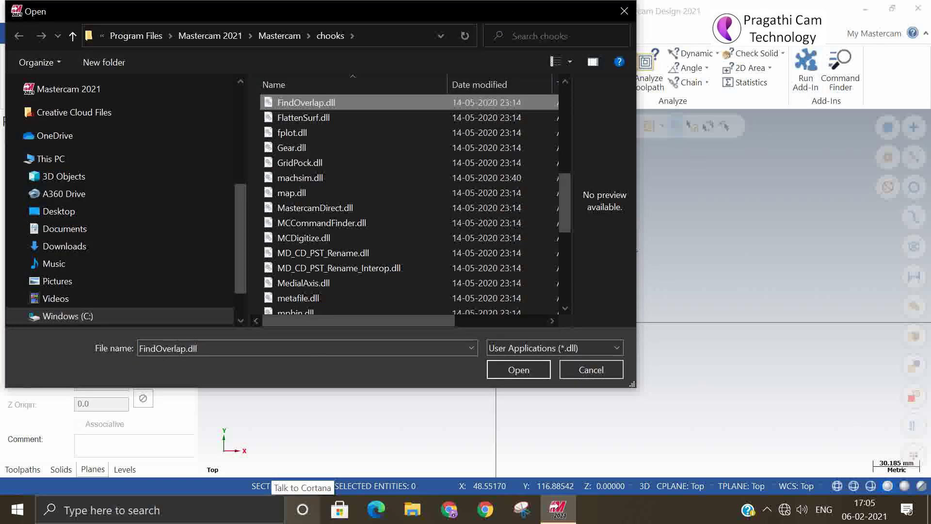
pyautogui.click(511, 374)
pyautogui.moveTo(421, 223); pyautogui.dragTo(654, 357)
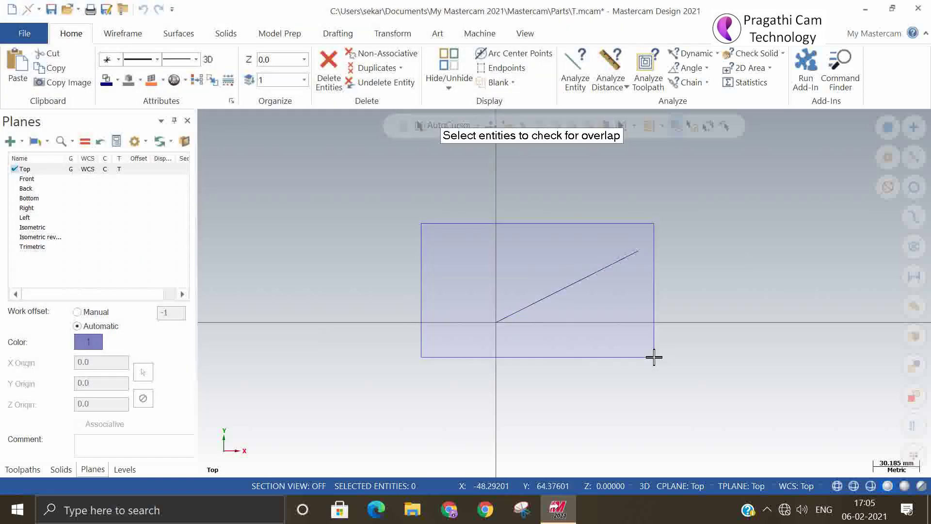
pyautogui.click(519, 163)
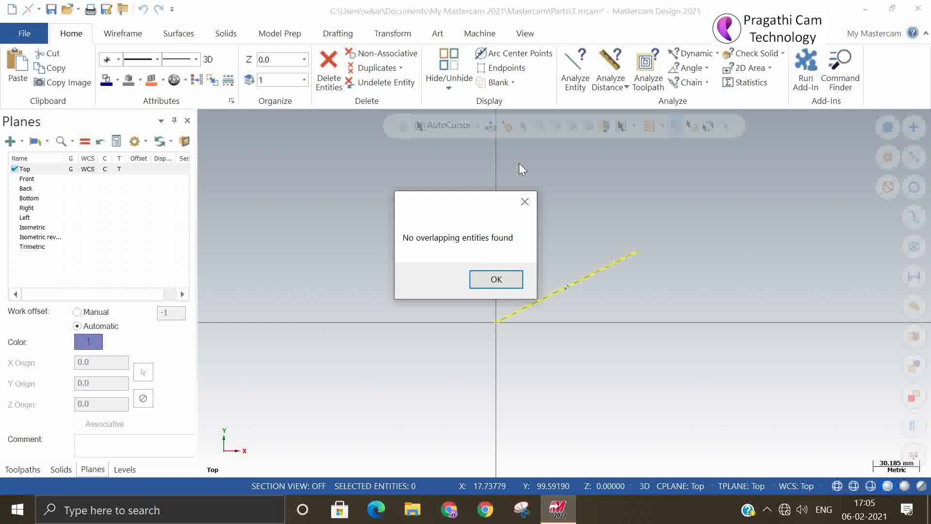
pyautogui.click(495, 279)
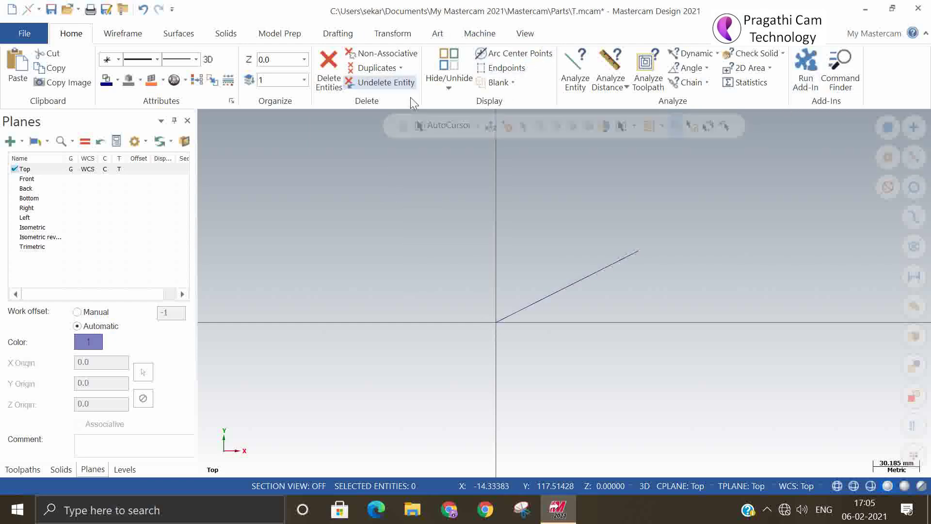
# Delete the last sloped line so the part is empty, and show the File Info page.
pyautogui.click(554, 291)
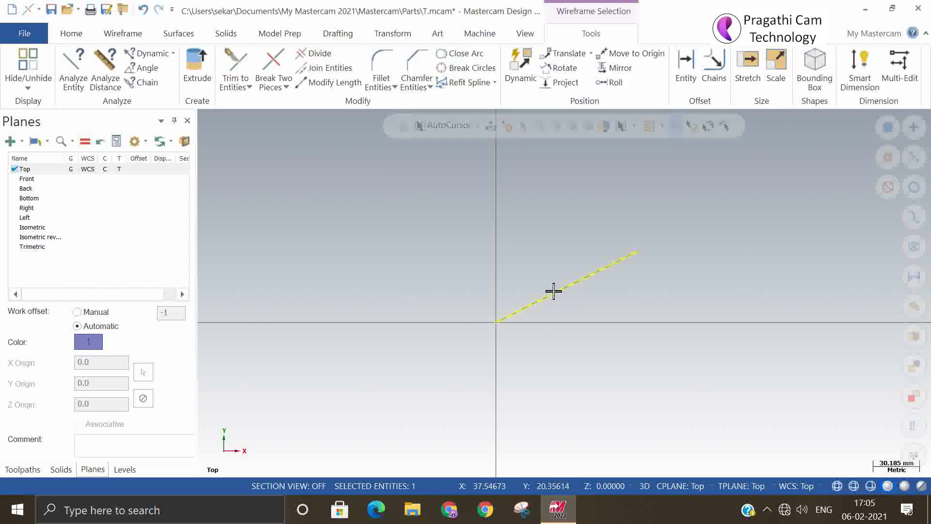
pyautogui.press('Delete')
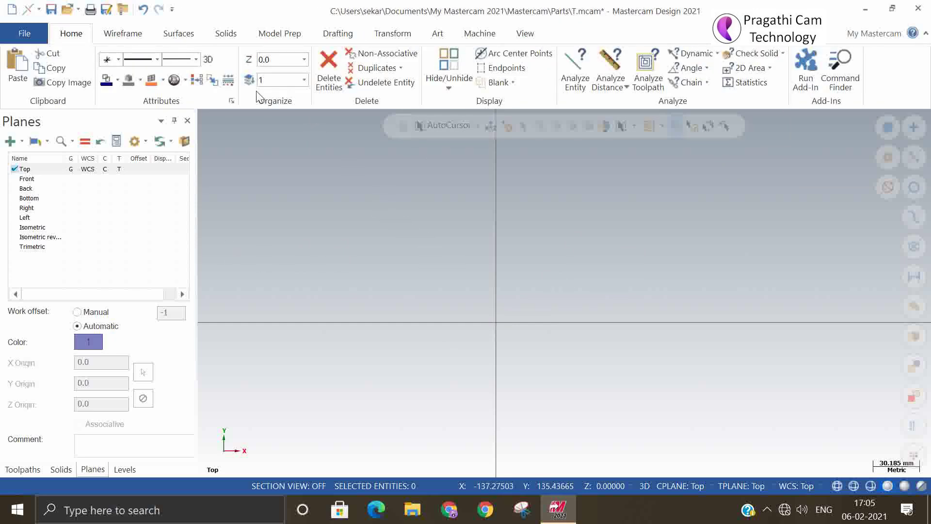
pyautogui.click(24, 33)
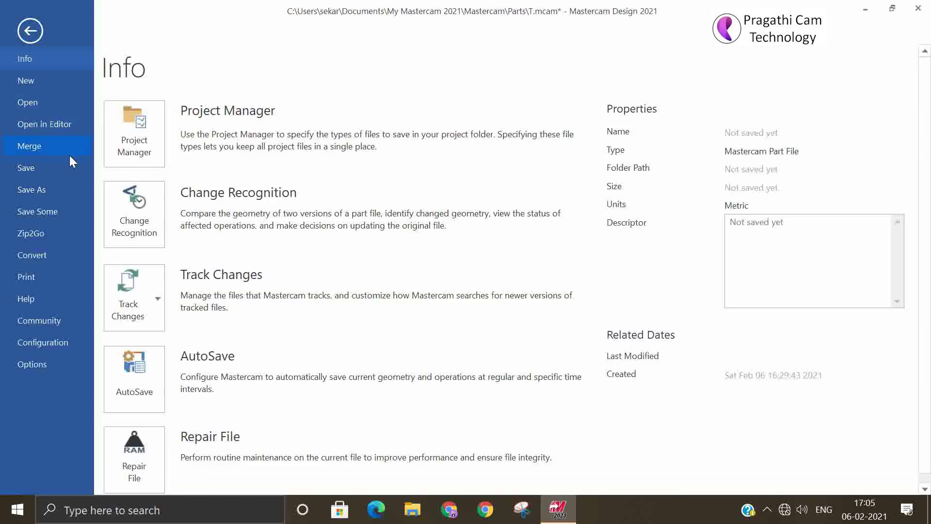
# Open Die.mcam from Recent Documents, answer the T.mcam save prompt, then start a new file.
pyautogui.click(47, 103)
pyautogui.moveTo(324, 116)
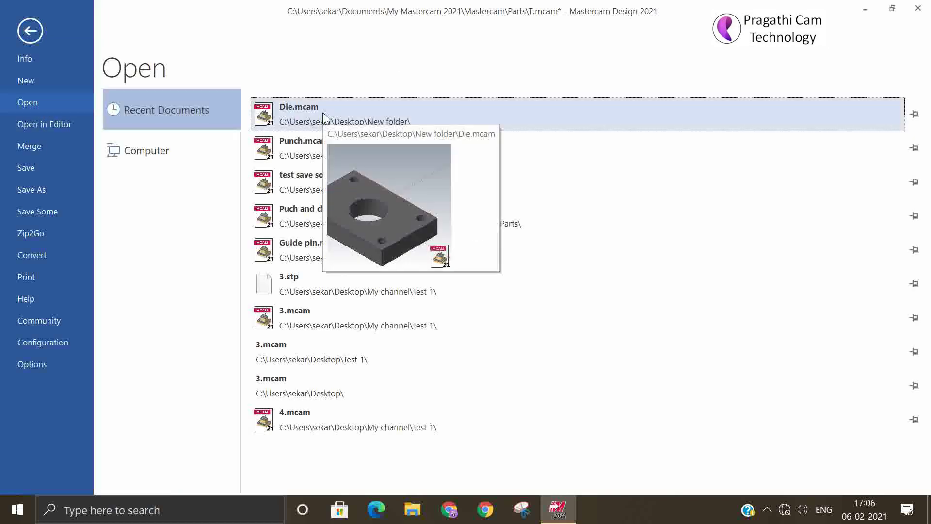
pyautogui.click(318, 121)
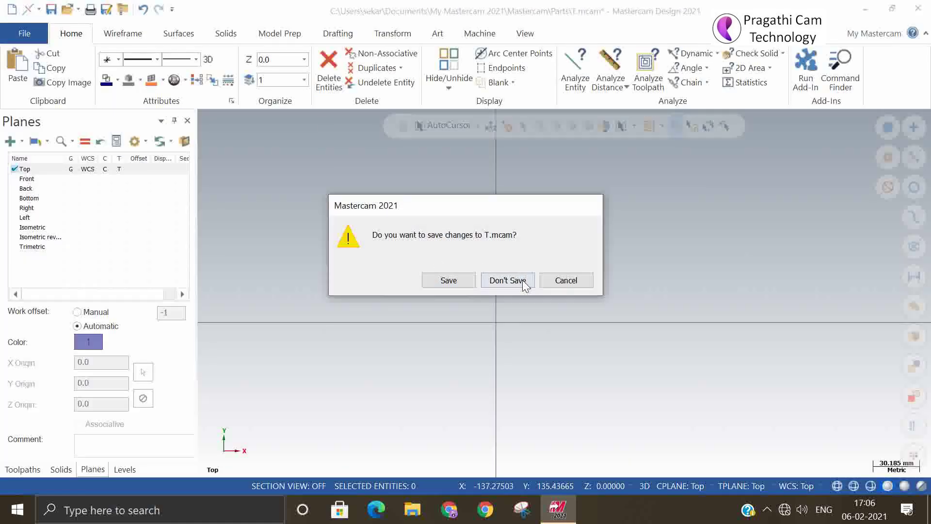
pyautogui.click(508, 281)
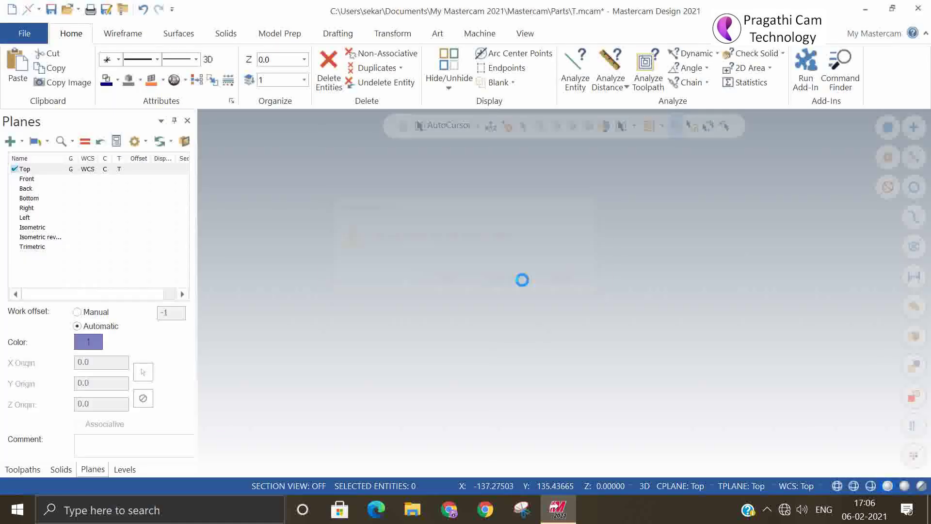
pyautogui.scroll(-2, 609, 272)
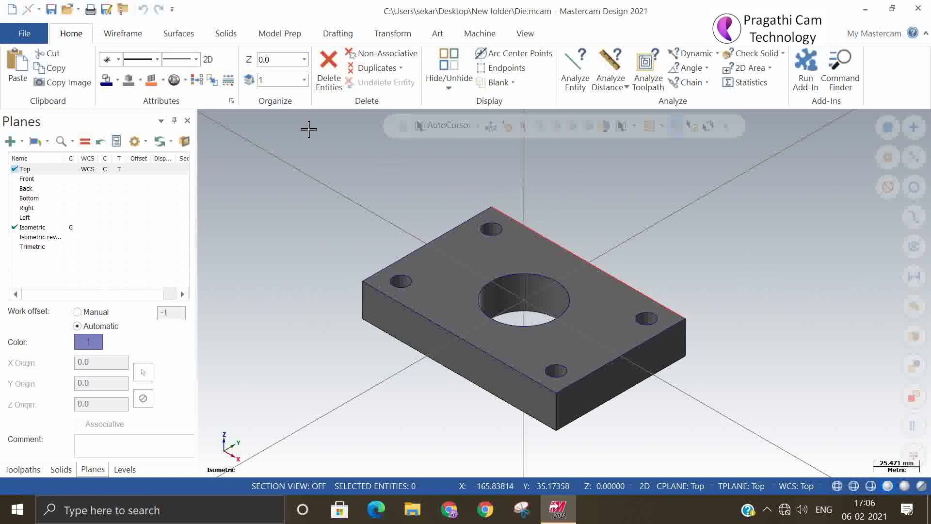
pyautogui.click(12, 9)
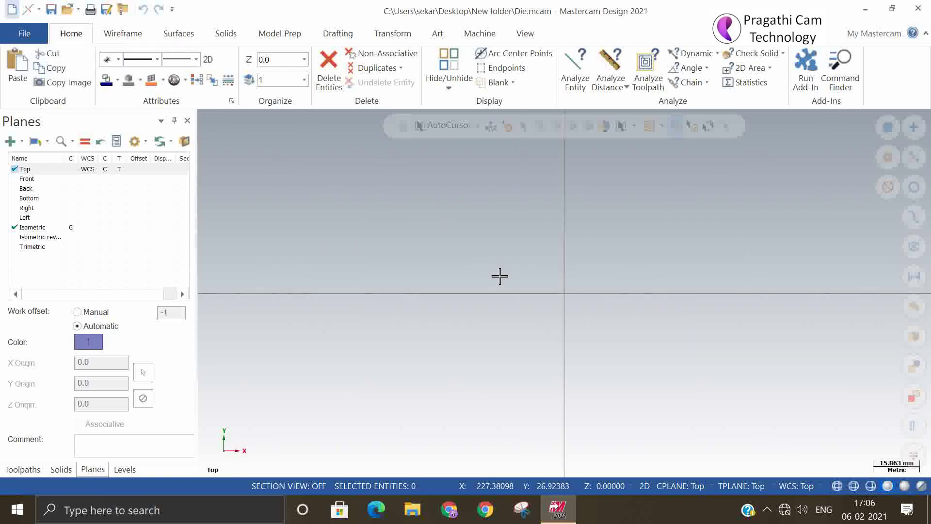
# Draw a 50 mm radius circle with Circle Center Point and place a point to its right.
pyautogui.click(133, 35)
pyautogui.click(228, 62)
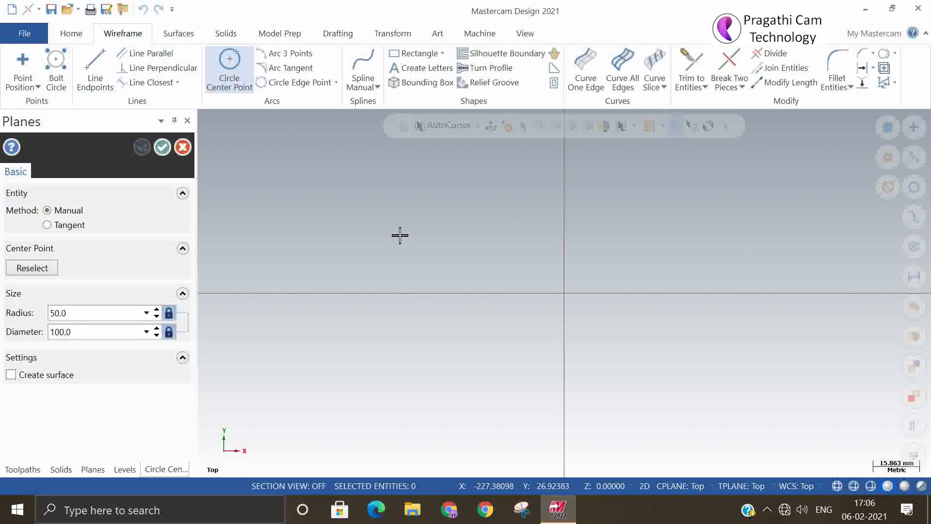
pyautogui.click(22, 63)
pyautogui.click(692, 200)
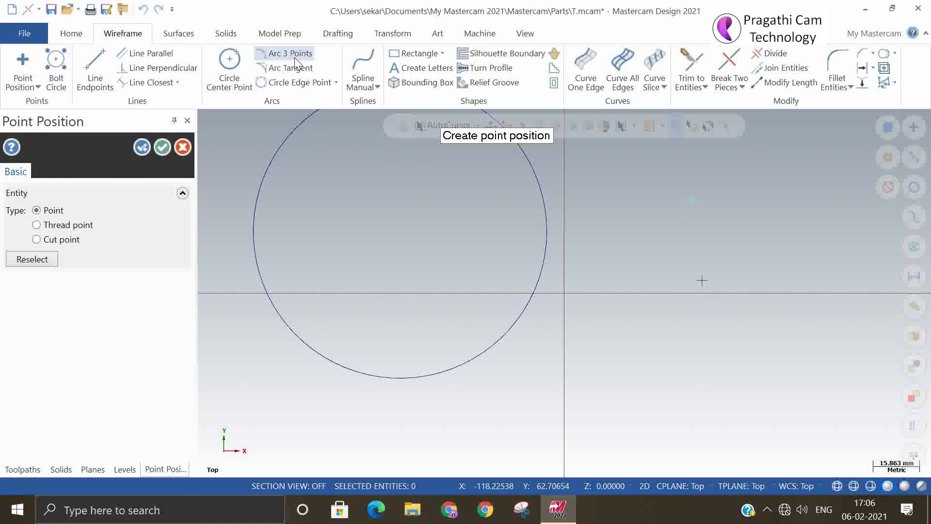
# Draw three lines: a bottom line, a short sloped line at right, and one through the circle.
pyautogui.click(96, 68)
pyautogui.click(583, 371)
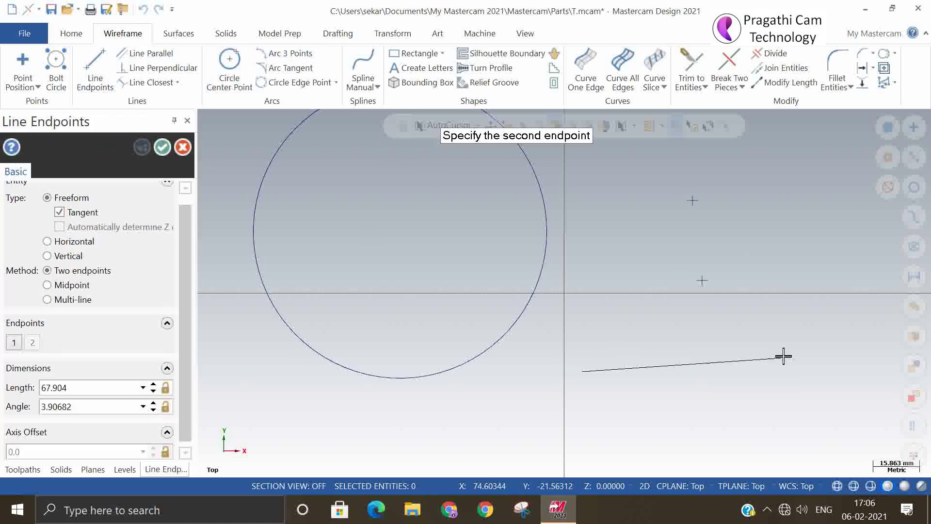
pyautogui.click(783, 356)
pyautogui.click(782, 255)
pyautogui.click(730, 183)
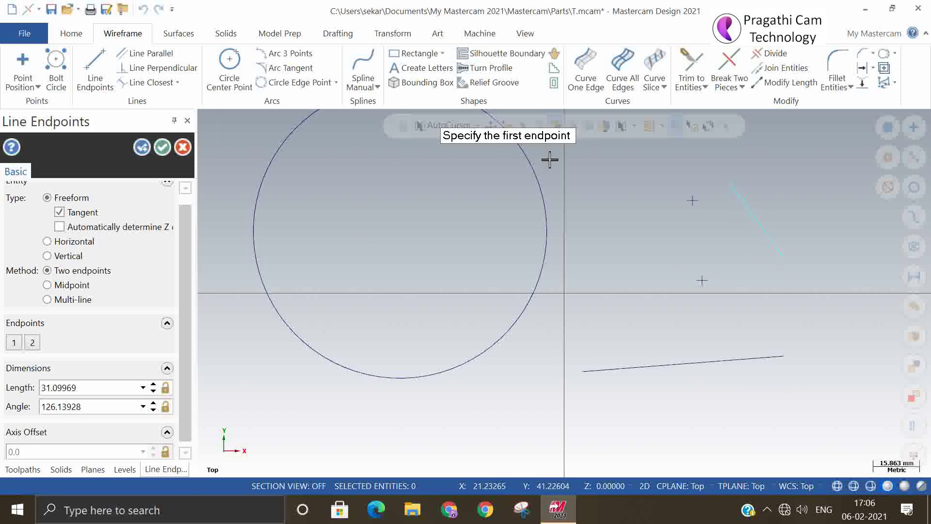
pyautogui.click(395, 208)
pyautogui.click(502, 442)
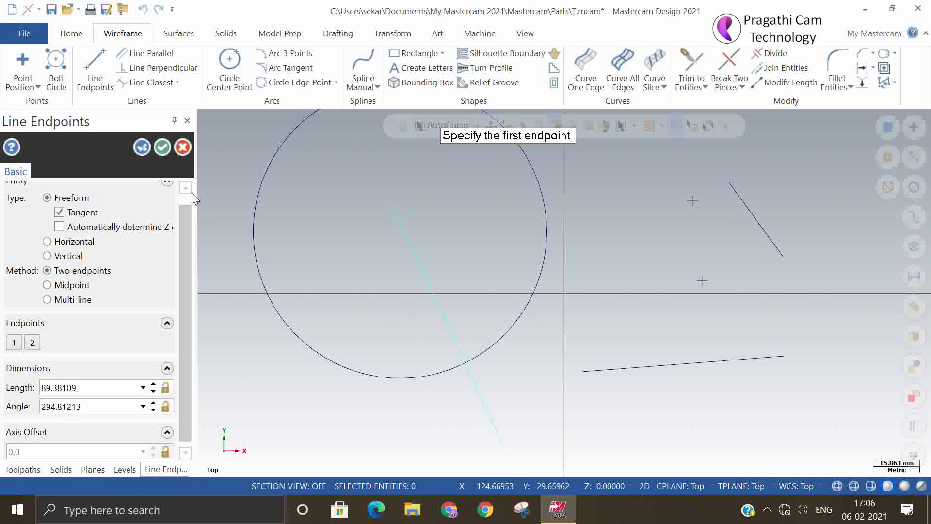
pyautogui.click(163, 147)
pyautogui.scroll(-2, 371, 313)
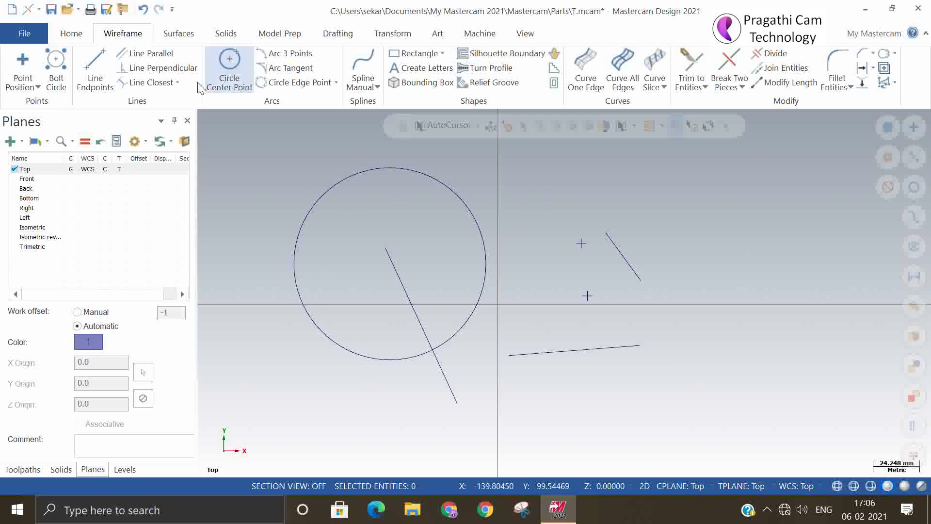
pyautogui.click(74, 34)
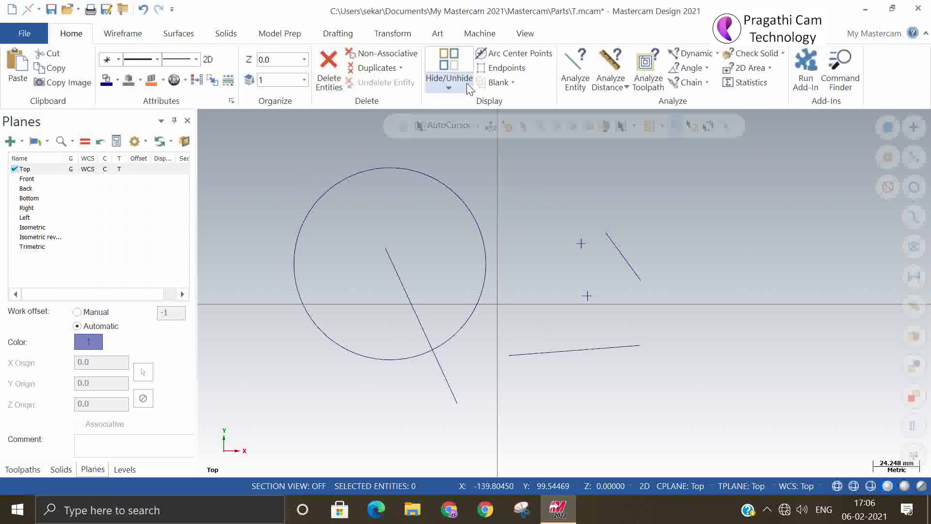
pyautogui.click(435, 176)
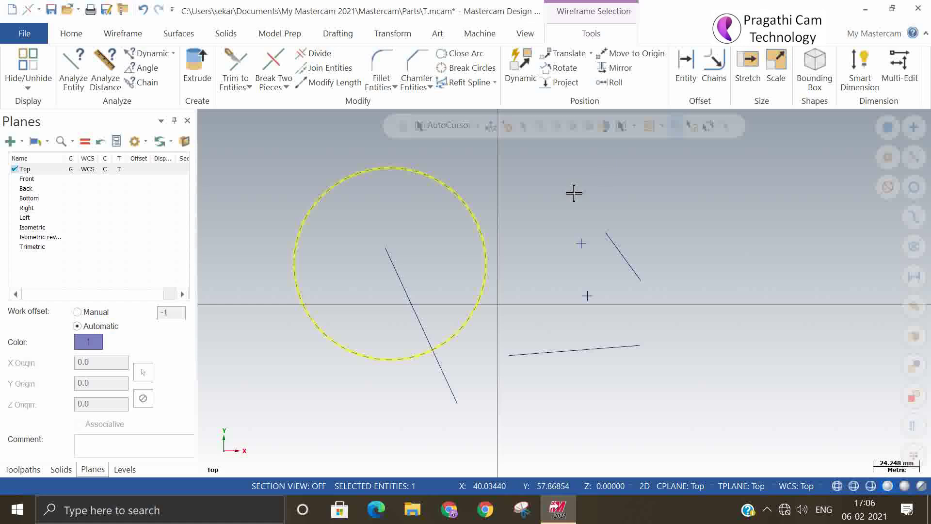
pyautogui.click(117, 34)
pyautogui.click(72, 35)
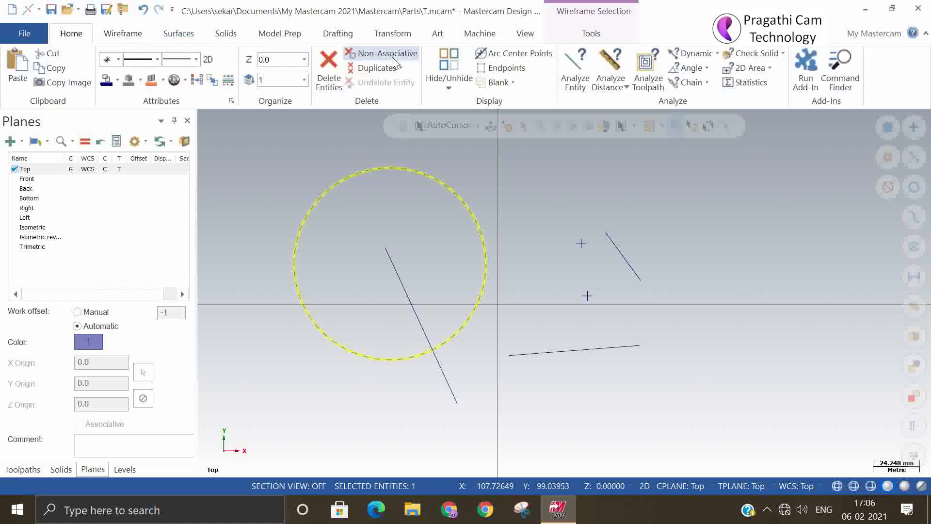
pyautogui.click(460, 73)
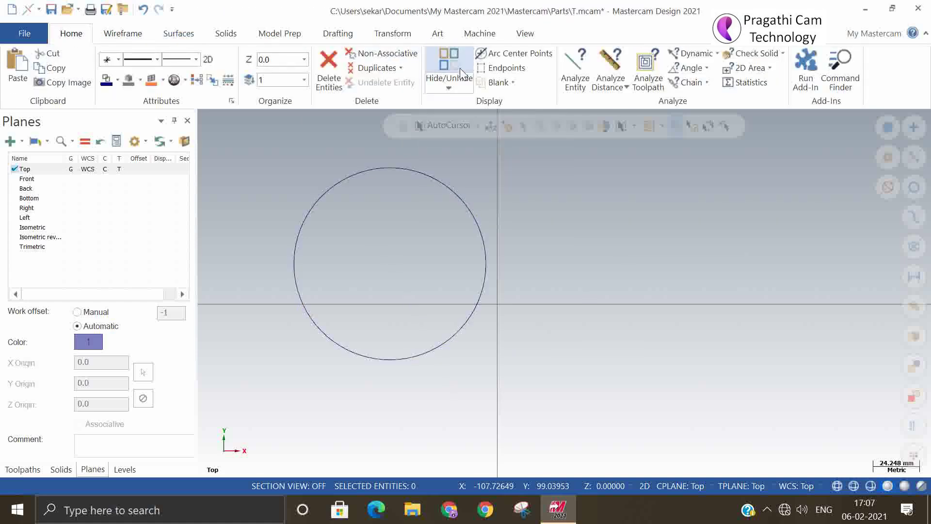
pyautogui.click(460, 73)
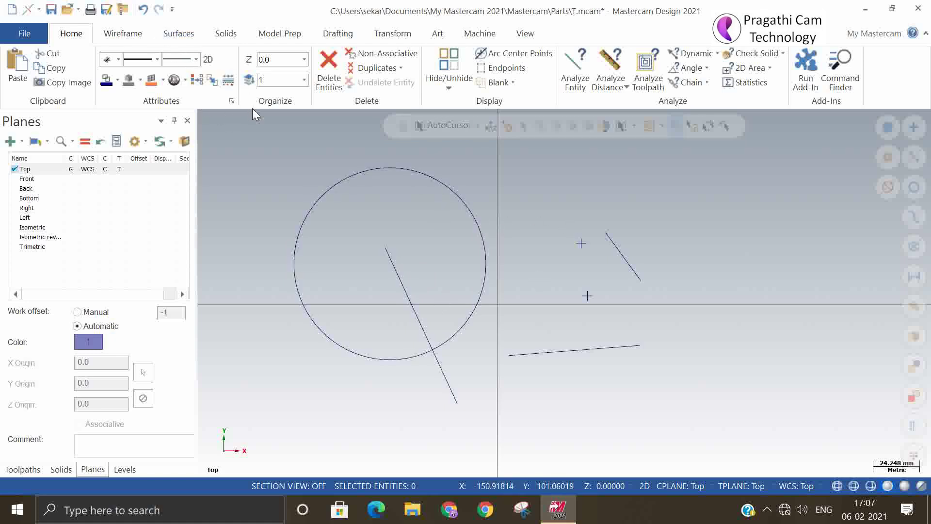
pyautogui.click(401, 283)
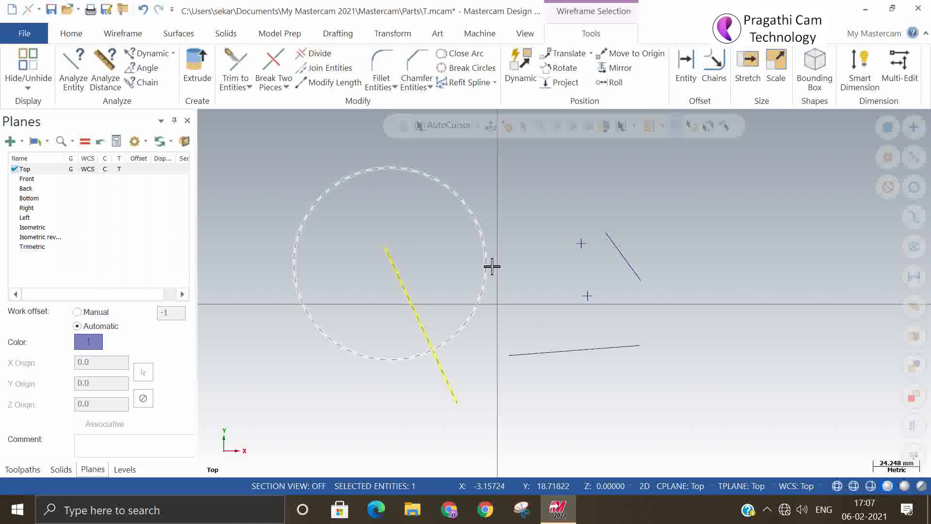
pyautogui.click(596, 133)
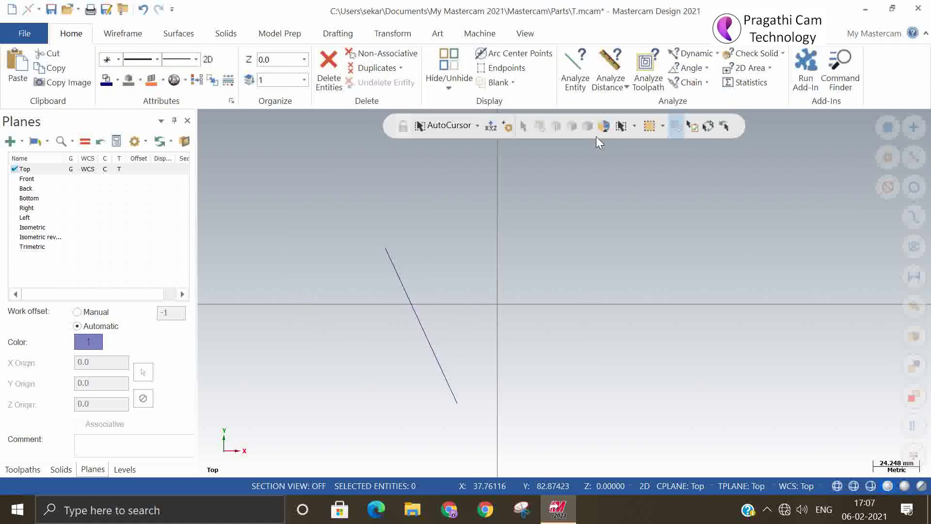
pyautogui.click(596, 136)
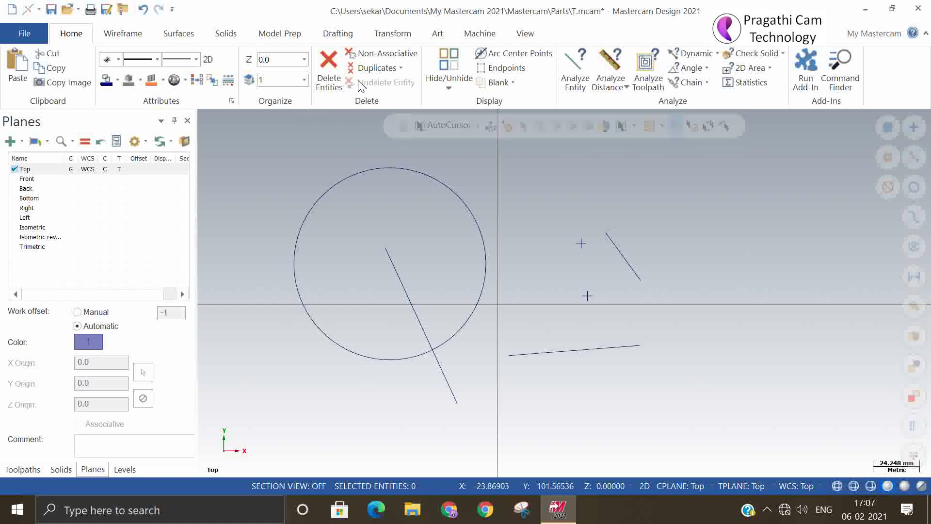
pyautogui.click(450, 73)
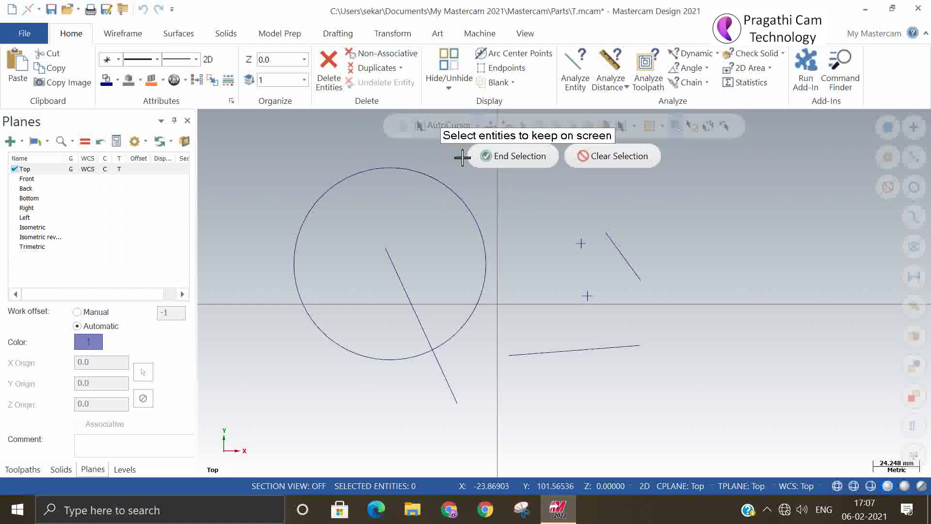
pyautogui.click(581, 243)
pyautogui.click(500, 157)
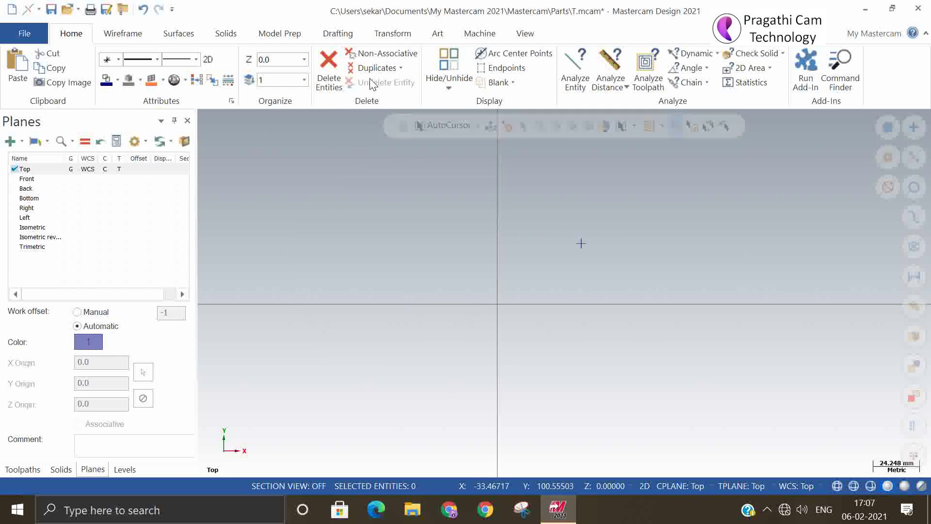
pyautogui.click(439, 66)
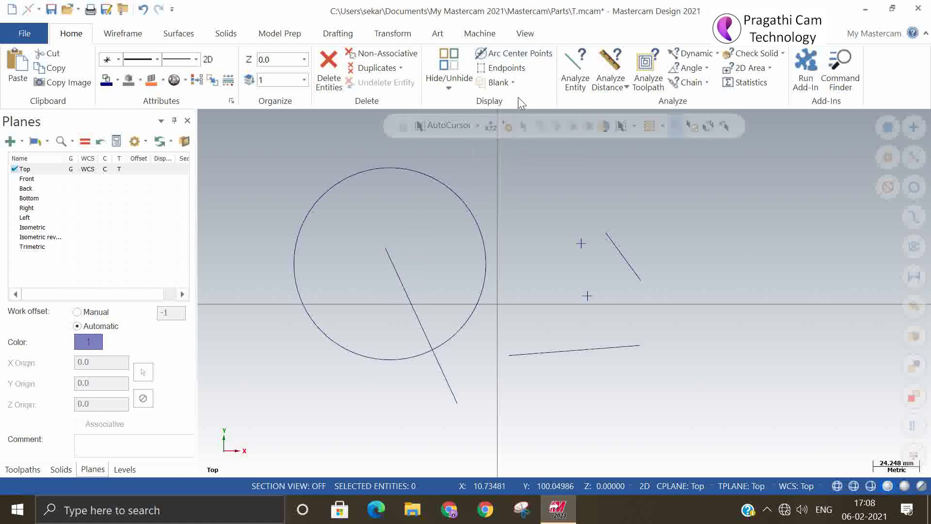
# Turn on Arc Center Points display and zoom around the sketch.
pyautogui.click(519, 54)
pyautogui.scroll(2, 395, 268)
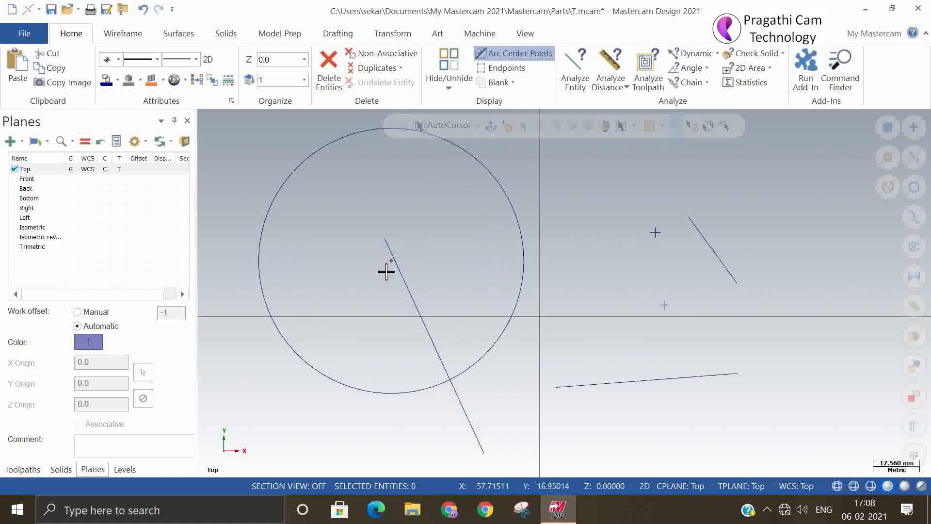
pyautogui.scroll(2, 385, 272)
pyautogui.scroll(1, 385, 274)
pyautogui.scroll(-3, 394, 271)
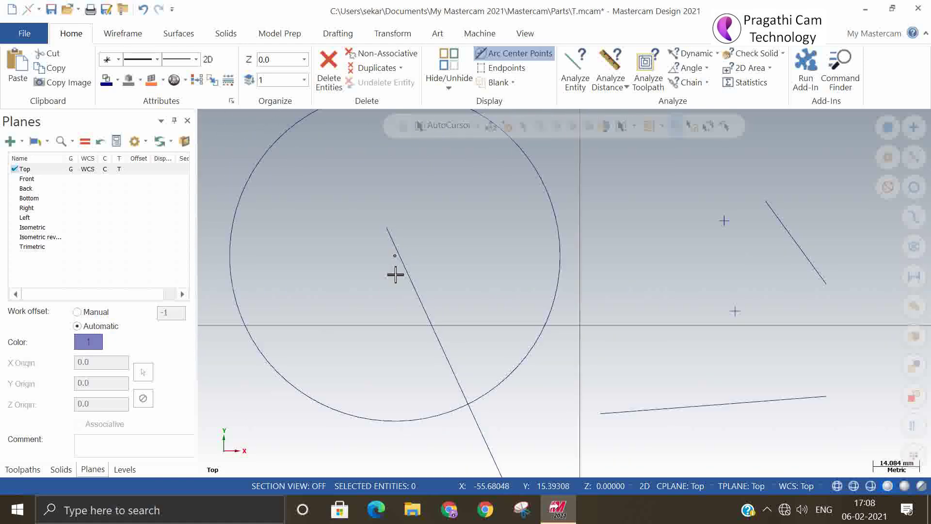
pyautogui.scroll(-2, 399, 273)
# Delete the three lines and two points, then toggle Arc Center Points off and back on.
pyautogui.click(420, 310)
pyautogui.click(545, 342)
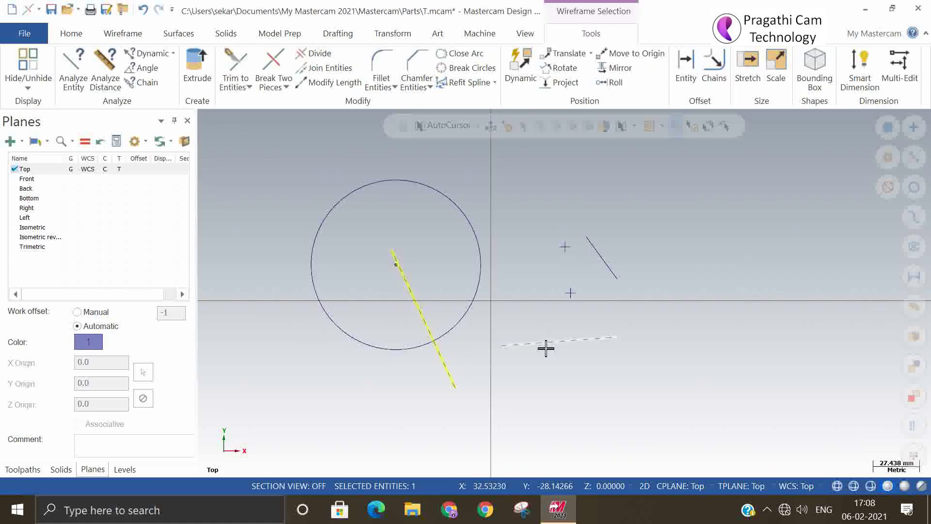
pyautogui.click(570, 293)
pyautogui.click(566, 247)
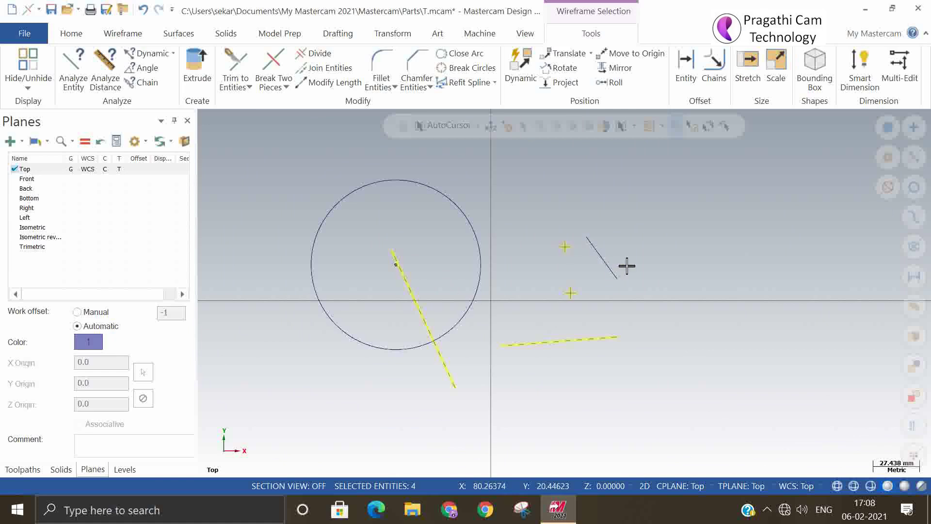
pyautogui.click(610, 270)
pyautogui.press('Delete')
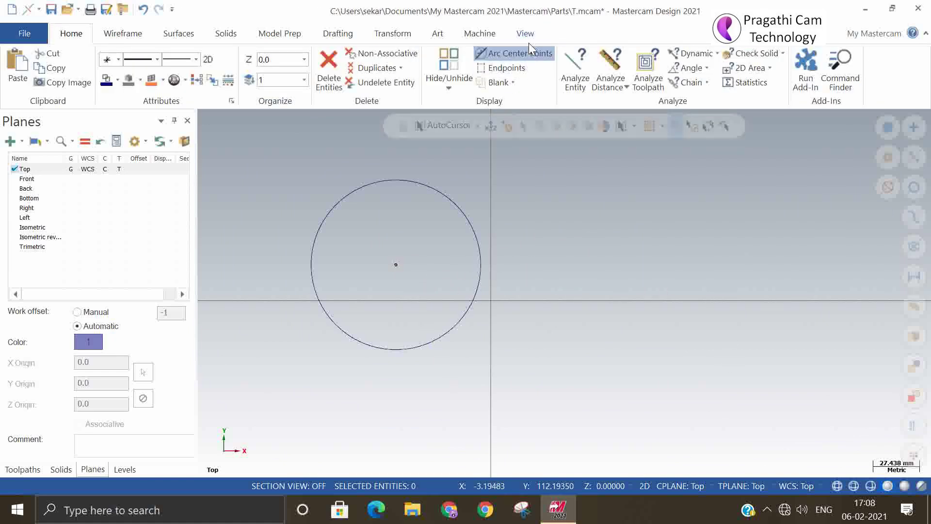
pyautogui.click(528, 58)
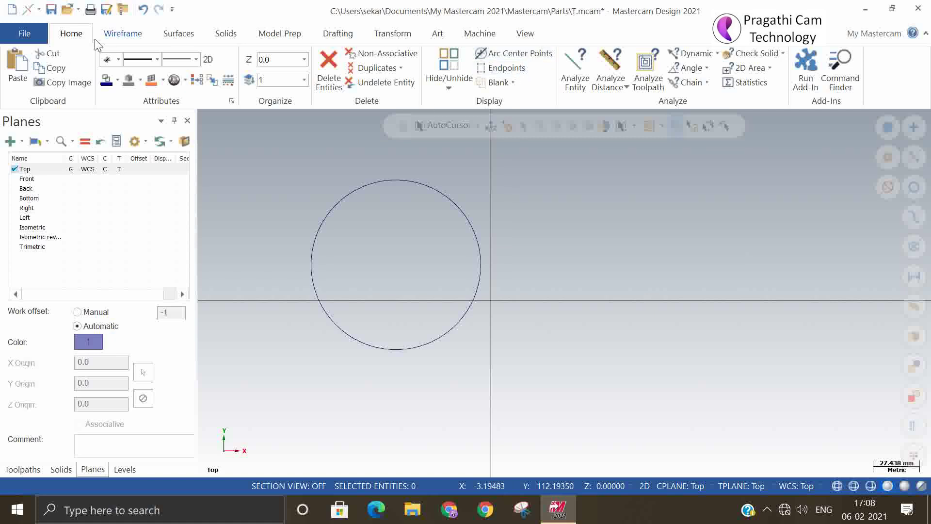
pyautogui.click(516, 54)
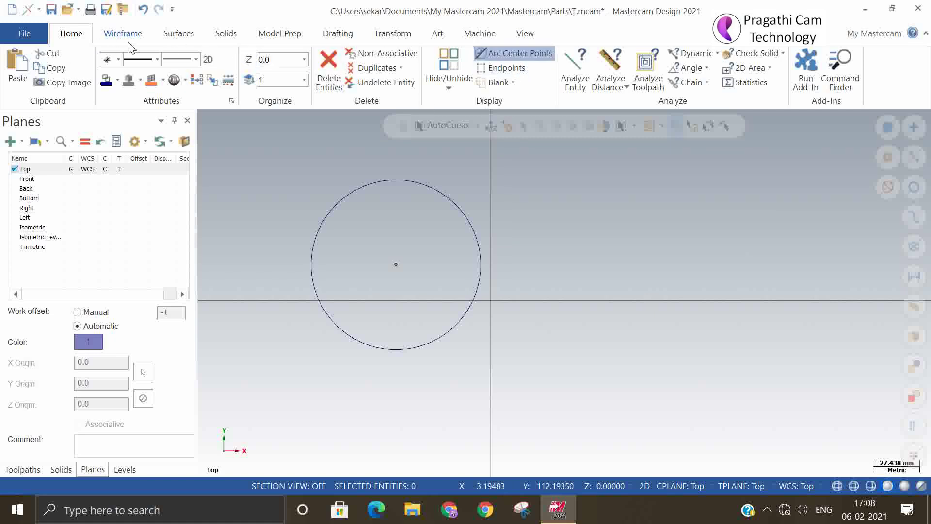
# Draw four more circles of varying radii around the first circle with Circle Center Point.
pyautogui.click(132, 37)
pyautogui.click(241, 68)
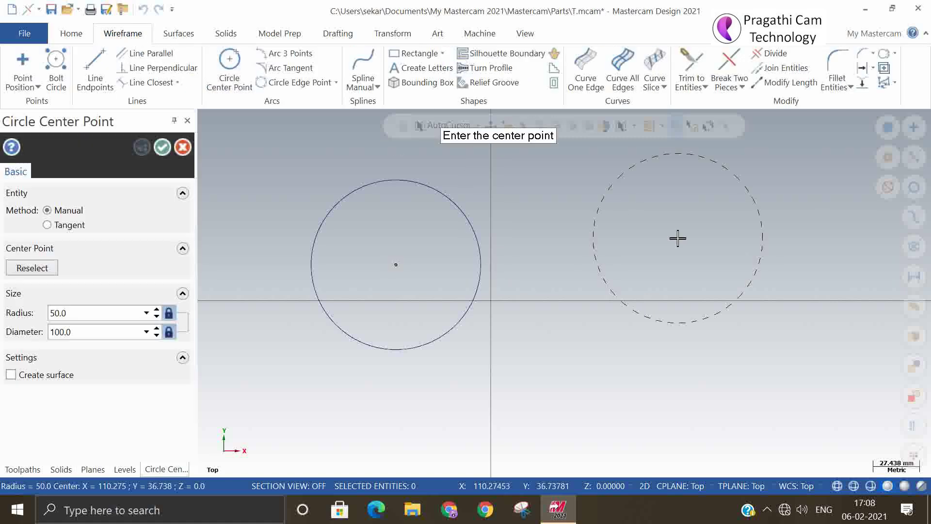
pyautogui.click(168, 313)
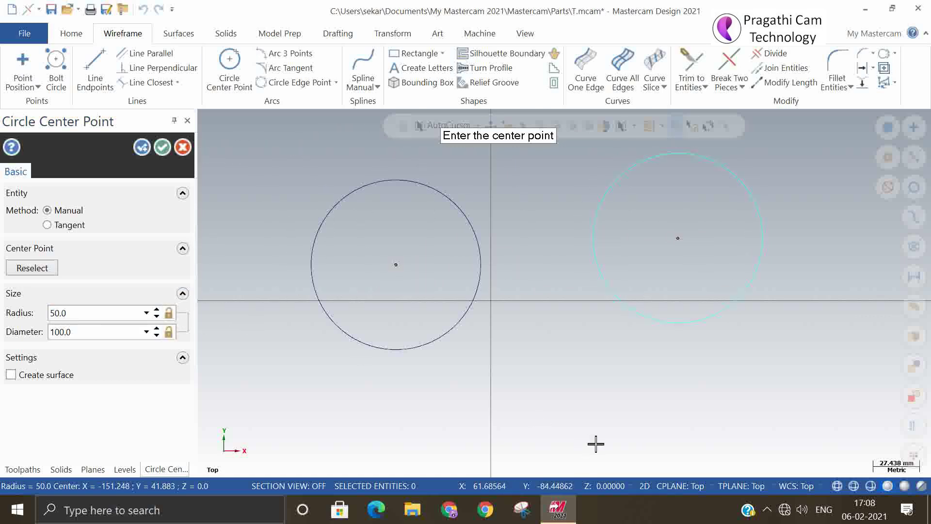
pyautogui.click(582, 406)
pyautogui.click(580, 341)
pyautogui.click(542, 259)
pyautogui.click(544, 207)
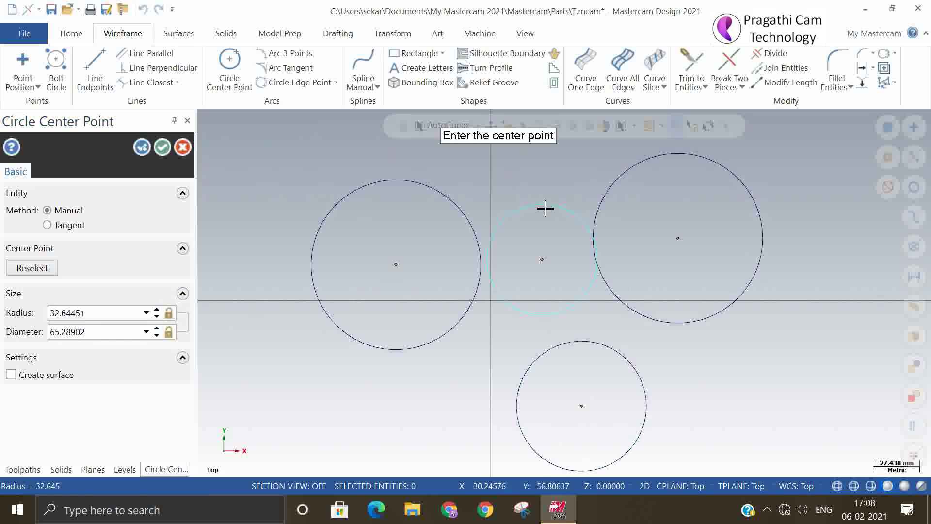
pyautogui.click(540, 165)
pyautogui.click(497, 165)
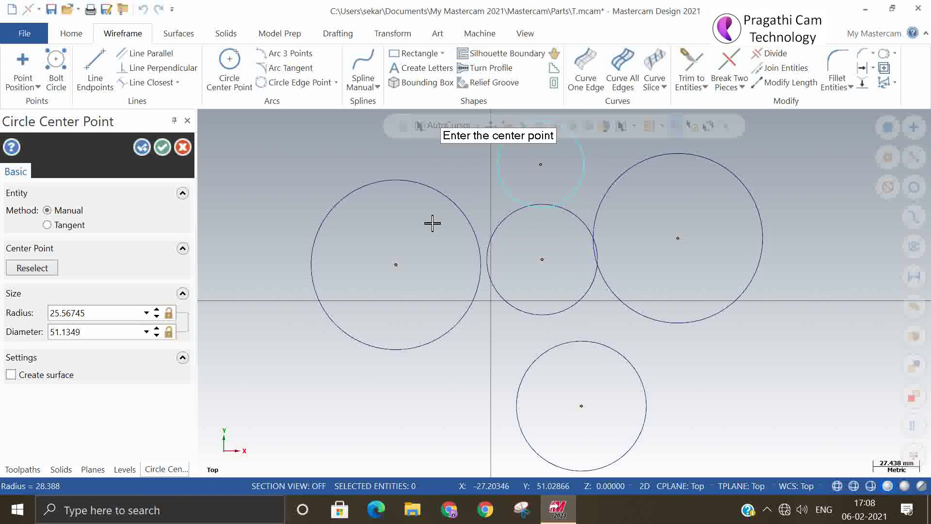
pyautogui.click(169, 146)
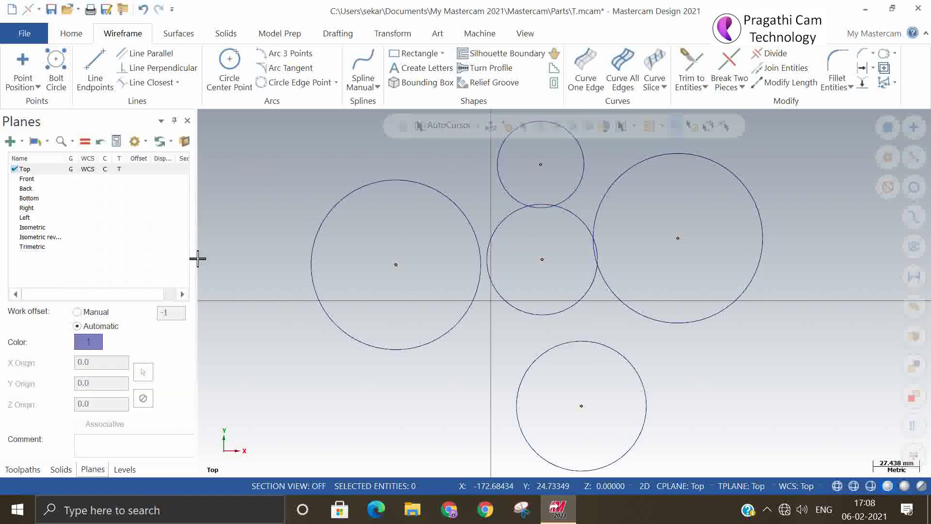
# Turn off Arc Center Points display and zoom out.
pyautogui.click(84, 39)
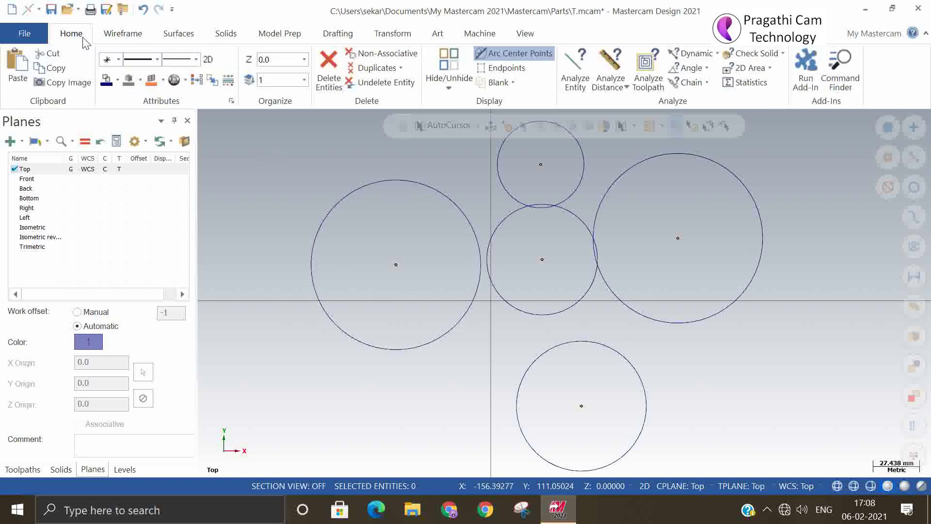
pyautogui.click(510, 55)
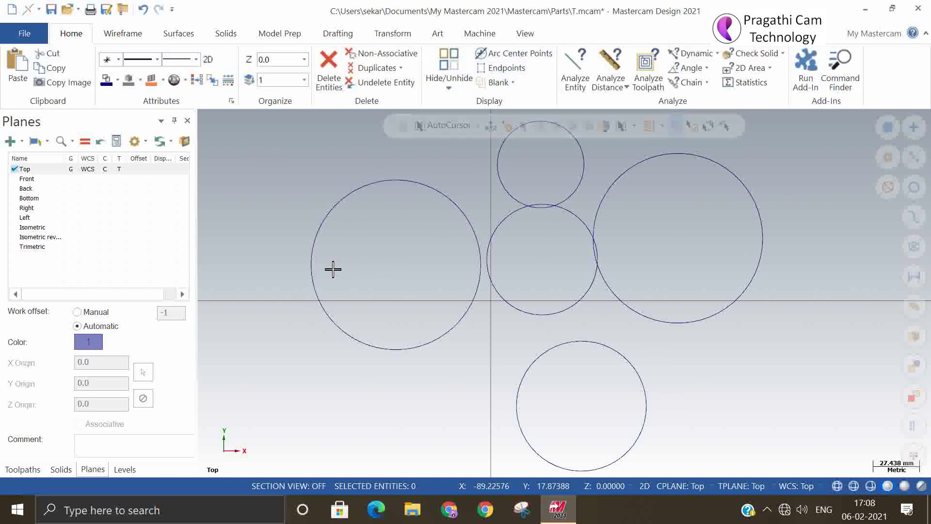
pyautogui.scroll(-2, 526, 336)
pyautogui.scroll(-2, 526, 337)
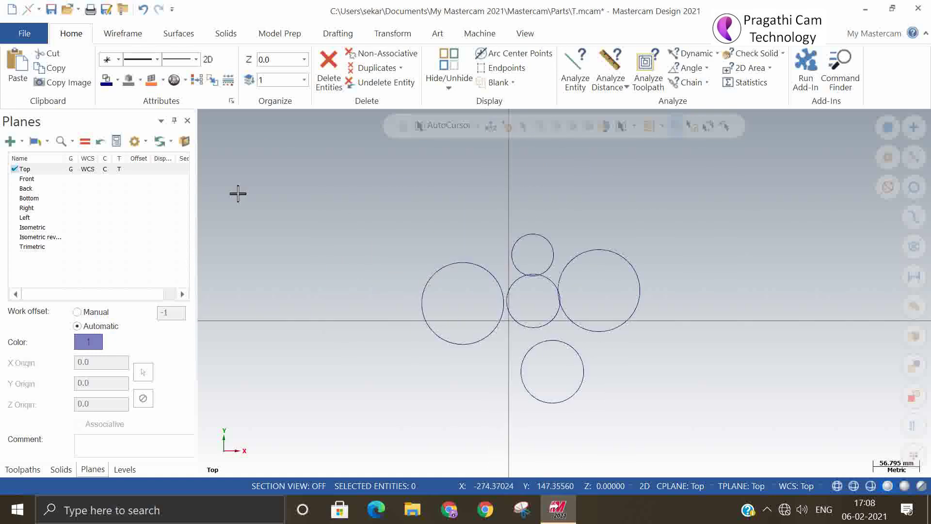
# Draw a top line and two slanted lines to the right of the circles.
pyautogui.click(136, 38)
pyautogui.click(101, 63)
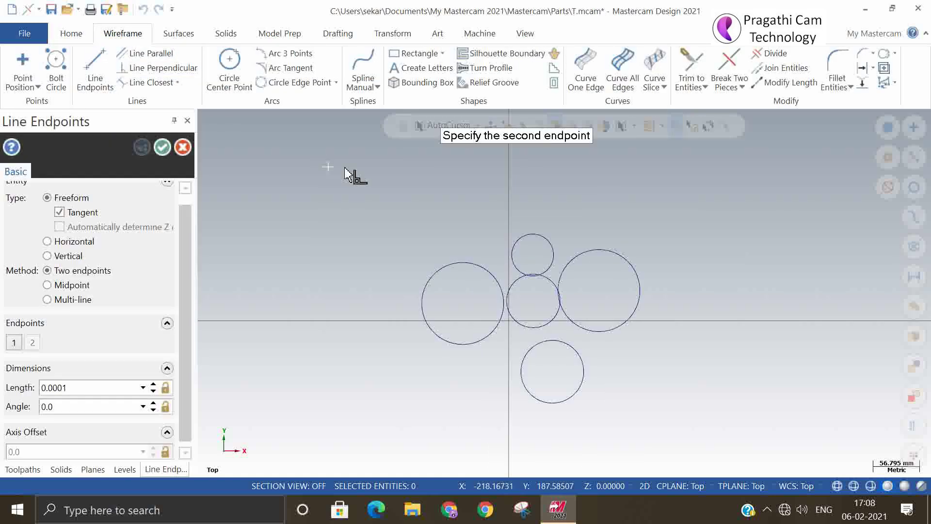
pyautogui.click(673, 199)
pyautogui.click(727, 209)
pyautogui.click(765, 413)
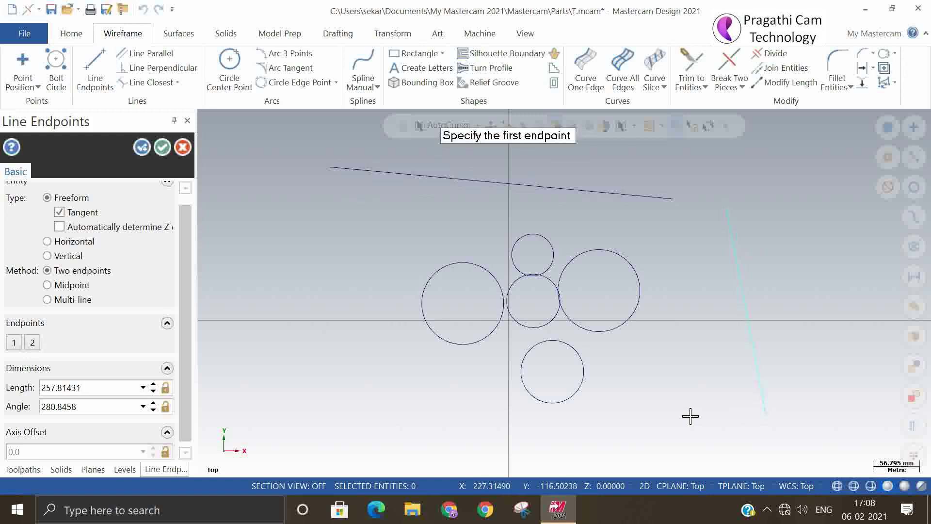
pyautogui.click(682, 414)
pyautogui.click(665, 262)
# Add a line left of the circles and a horizontal line below them, and confirm.
pyautogui.click(340, 226)
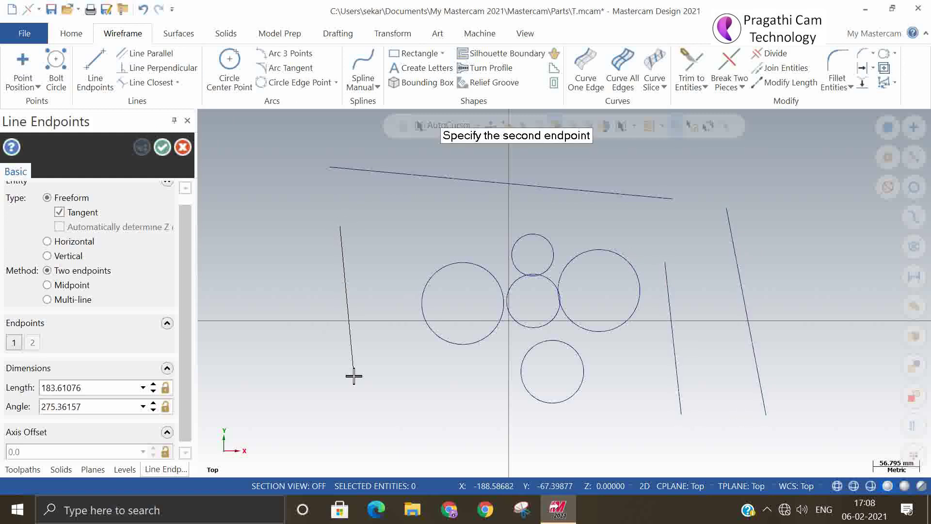
pyautogui.click(354, 374)
pyautogui.click(408, 436)
pyautogui.click(590, 436)
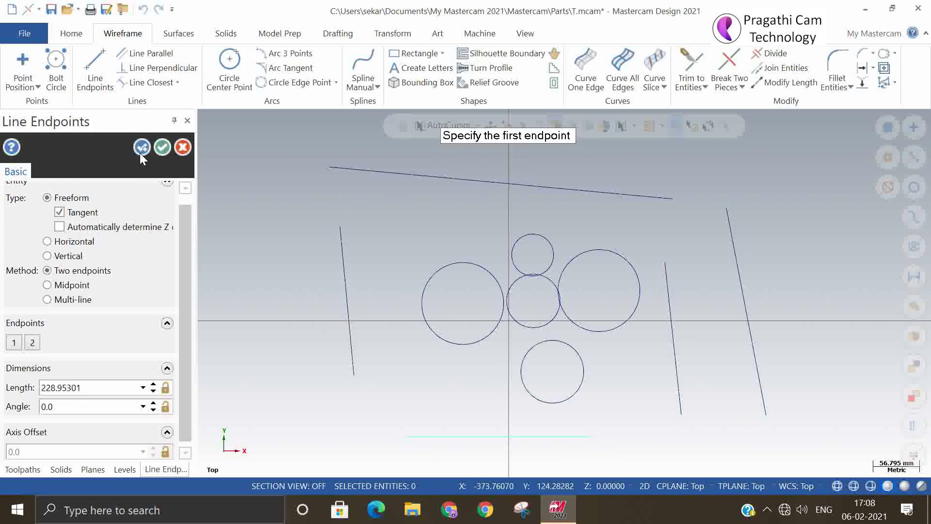
pyautogui.click(163, 147)
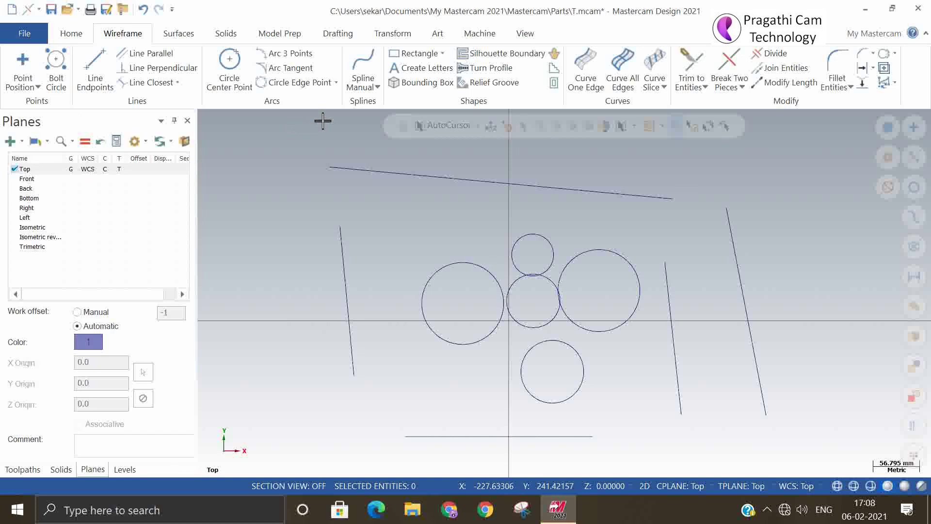
pyautogui.click(80, 37)
# Turn on Endpoints display and zoom in to inspect the endpoint markers.
pyautogui.click(507, 68)
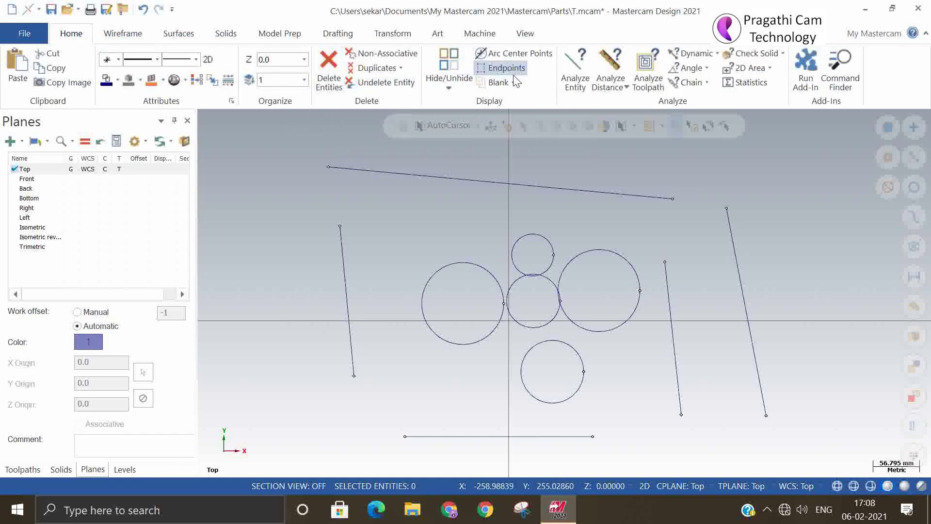
pyautogui.scroll(2, 723, 283)
pyautogui.scroll(2, 686, 269)
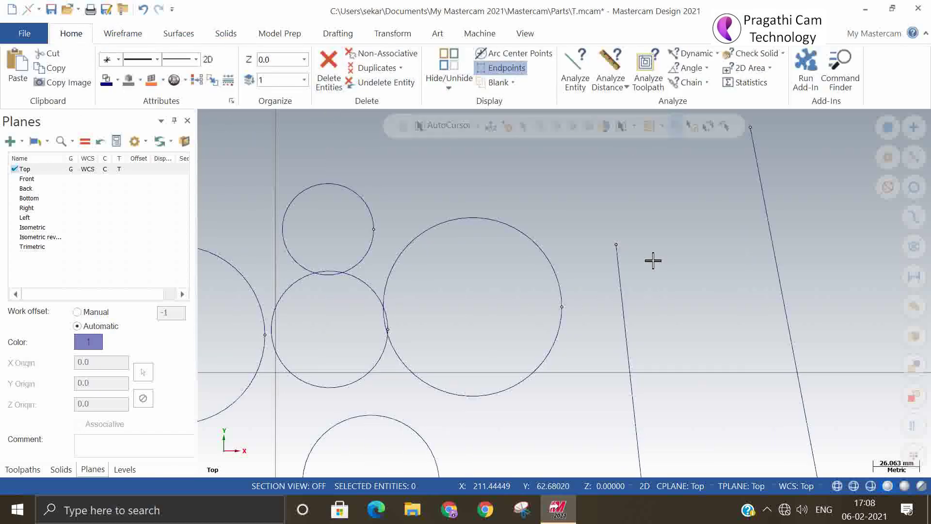
pyautogui.scroll(-2, 674, 258)
pyautogui.scroll(2, 342, 330)
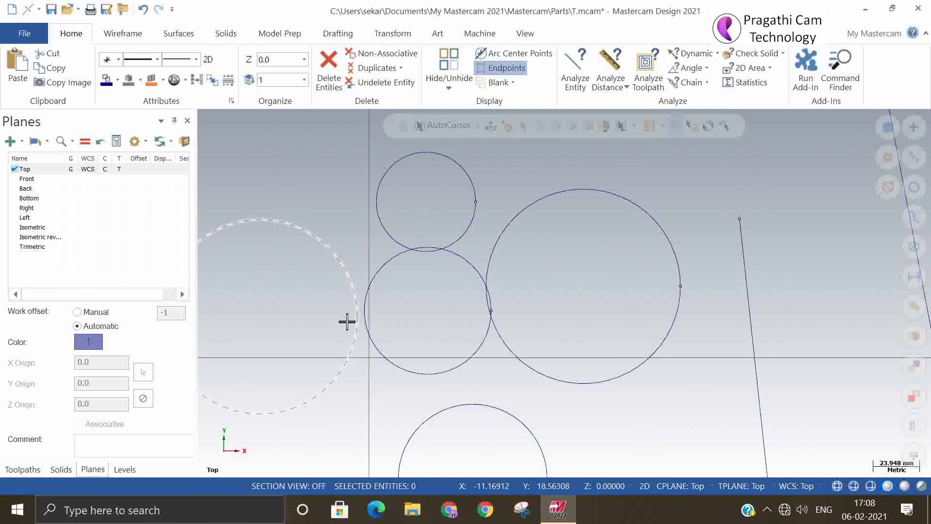
pyautogui.scroll(-1, 430, 313)
pyautogui.scroll(-1, 410, 234)
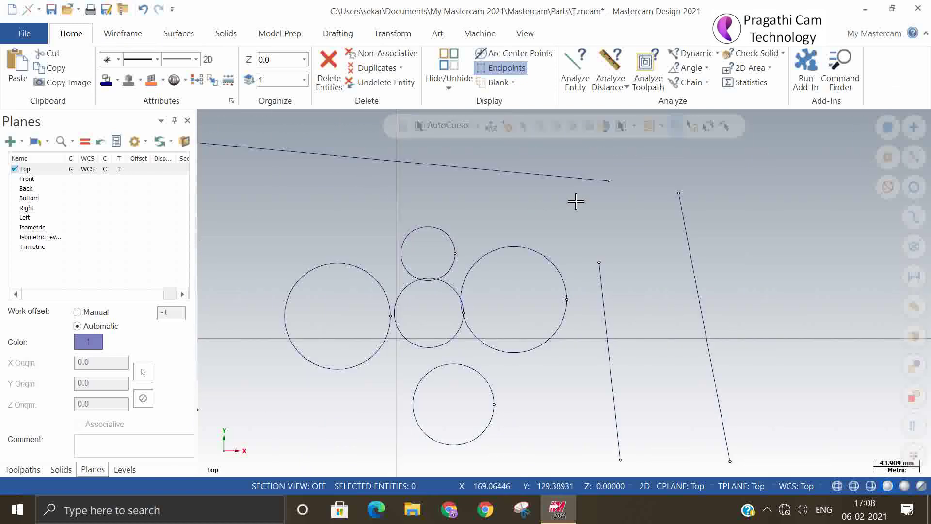
pyautogui.scroll(-1, 585, 219)
pyautogui.scroll(1, 614, 202)
# Zoom in on the top line's right end, then fit all geometry to the view.
pyautogui.scroll(1, 609, 193)
pyautogui.scroll(1, 609, 194)
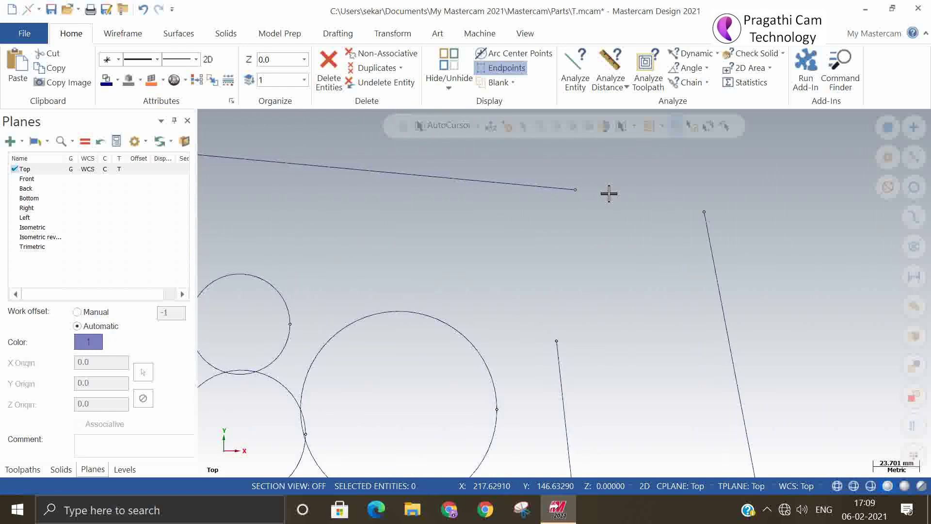
pyautogui.scroll(-1, 601, 206)
pyautogui.scroll(2, 612, 213)
pyautogui.scroll(3, 616, 216)
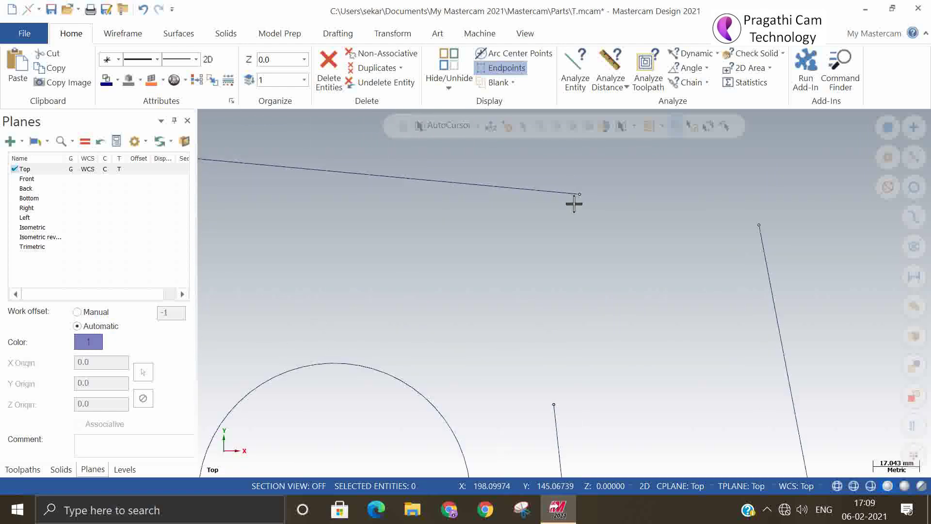
pyautogui.scroll(2, 574, 202)
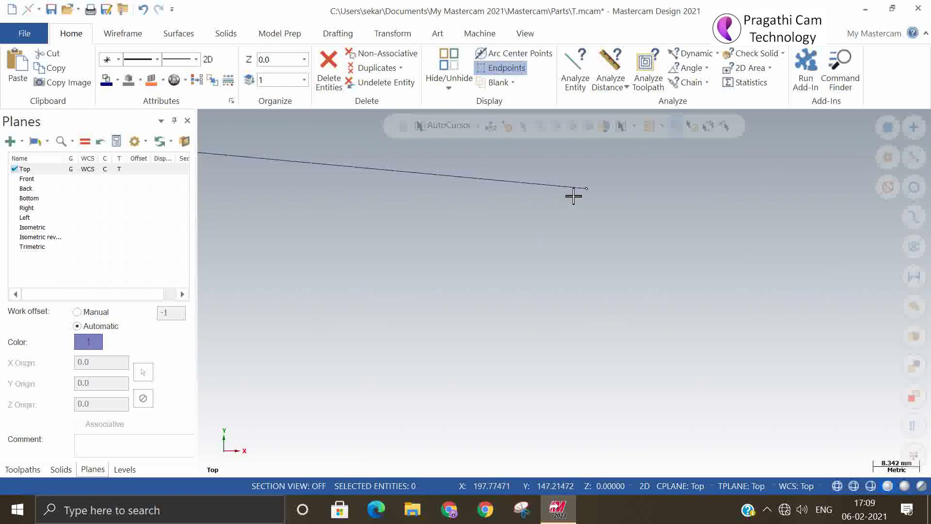
pyautogui.rightClick(461, 206)
pyautogui.click(500, 263)
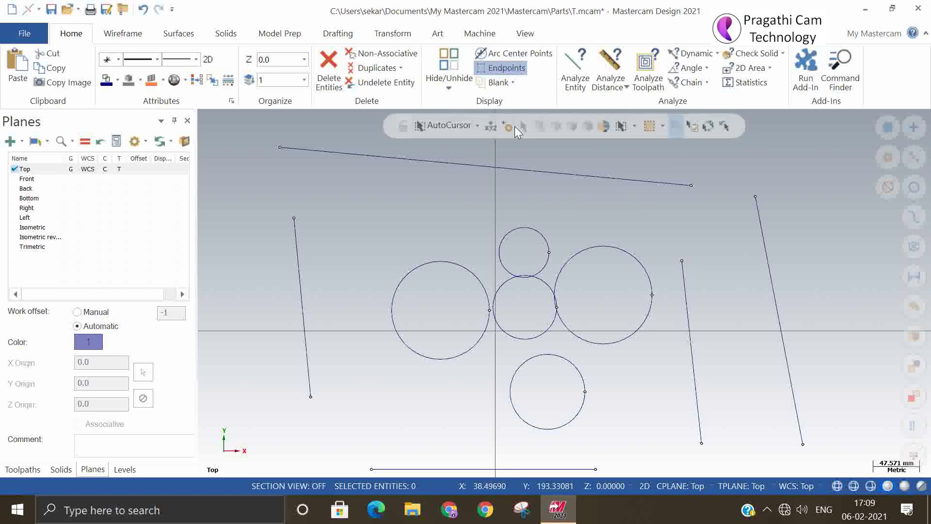
# Use Blank to hide the left vertical line and the large left circle.
pyautogui.click(512, 82)
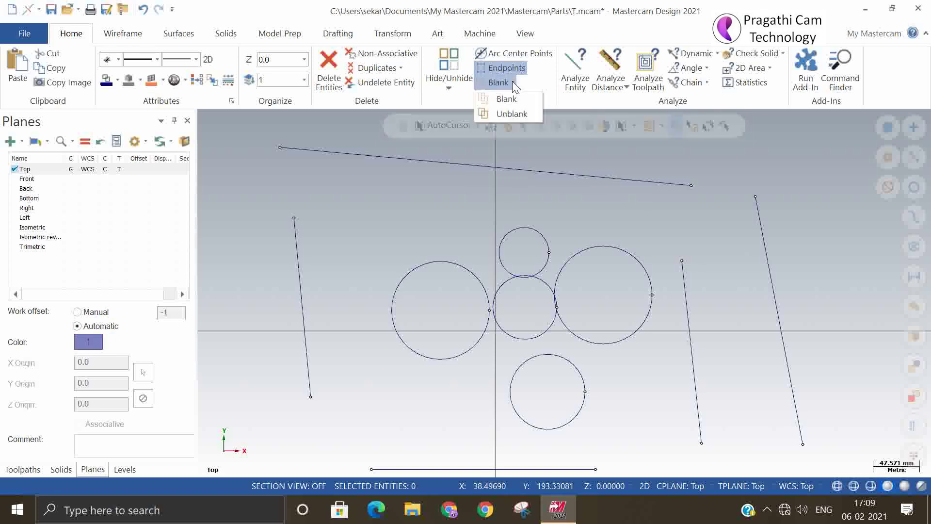
pyautogui.click(510, 96)
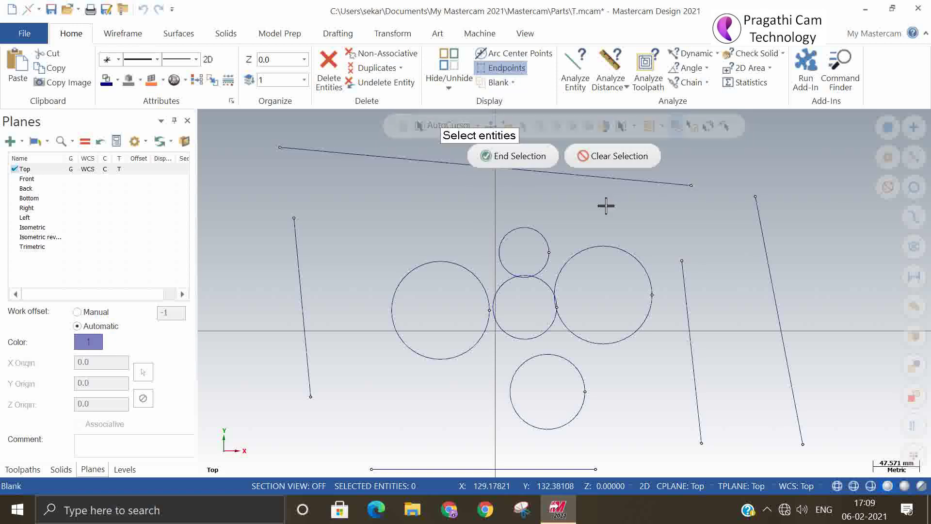
pyautogui.click(295, 254)
pyautogui.click(453, 262)
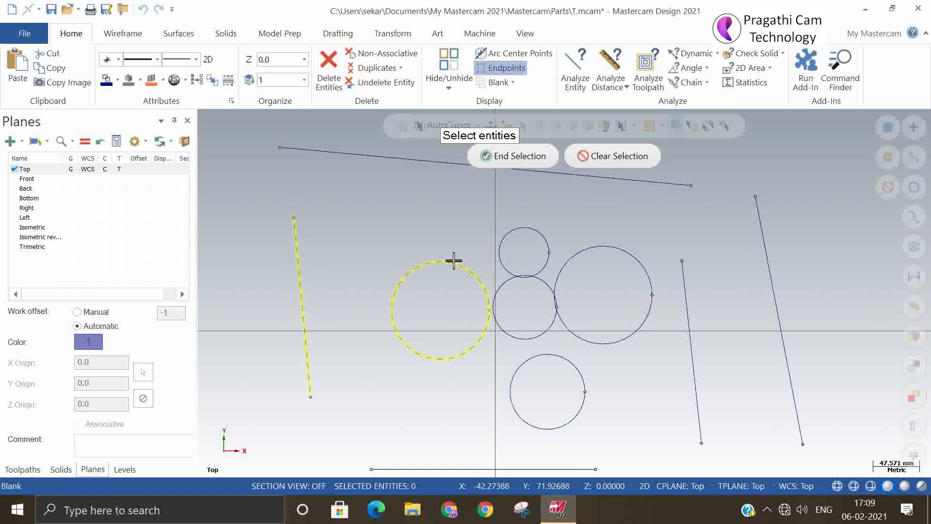
pyautogui.click(510, 156)
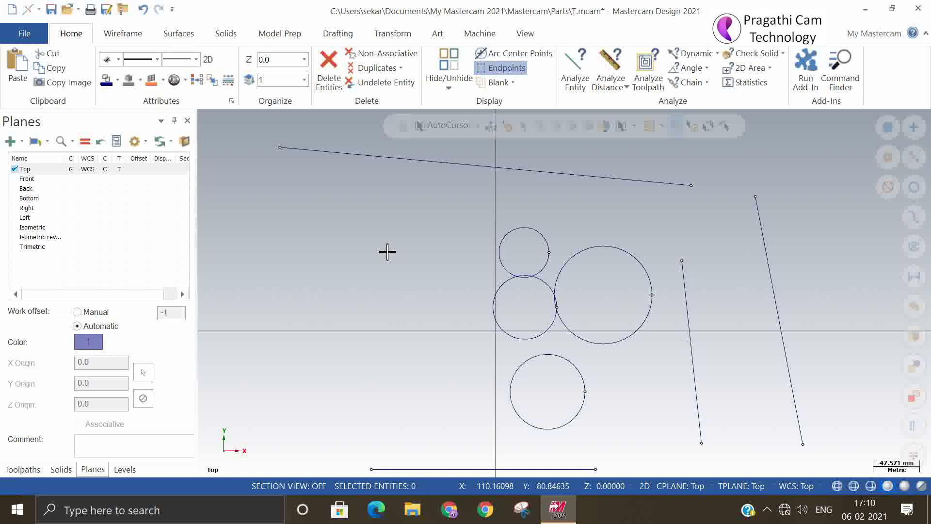
# Use Unblank to restore the large left circle and the left vertical line.
pyautogui.click(514, 83)
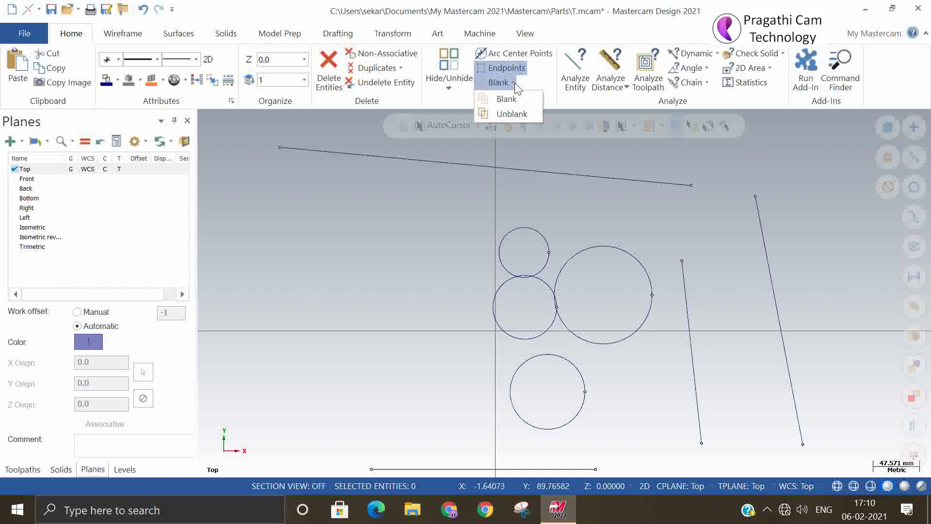
pyautogui.click(508, 114)
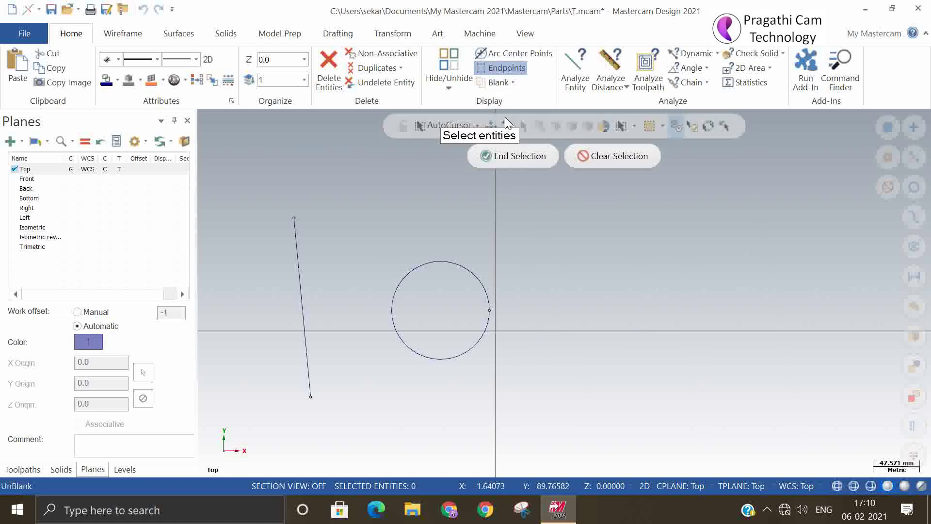
pyautogui.click(454, 268)
pyautogui.click(303, 307)
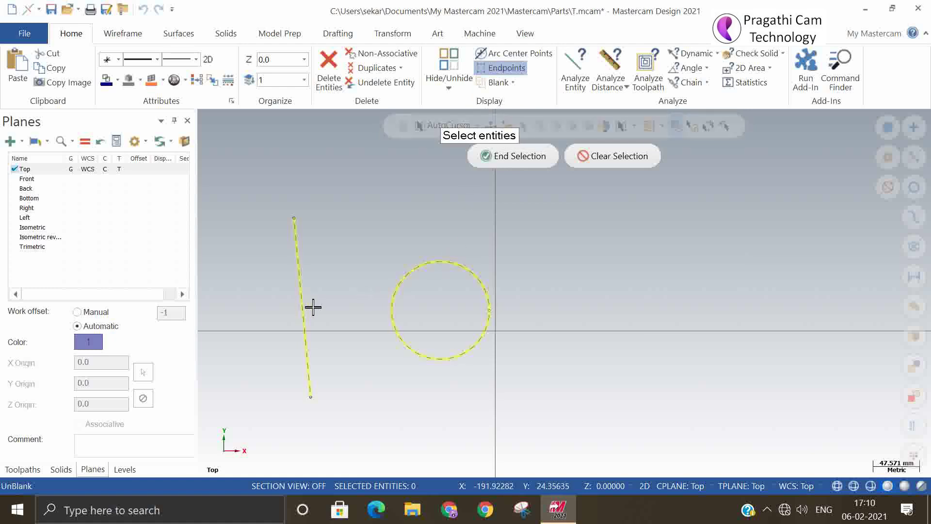
pyautogui.click(505, 163)
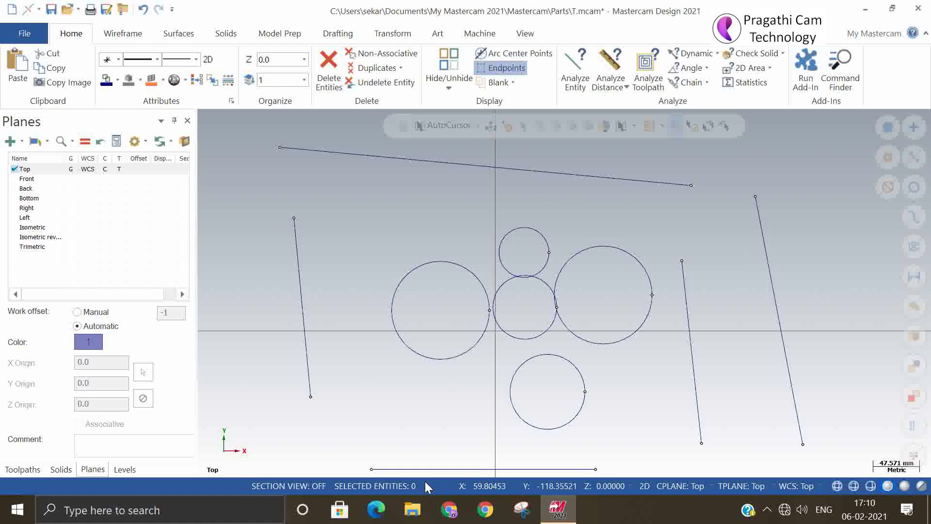
# Select all five circles and blank them from the Home tab's Display group.
pyautogui.click(616, 343)
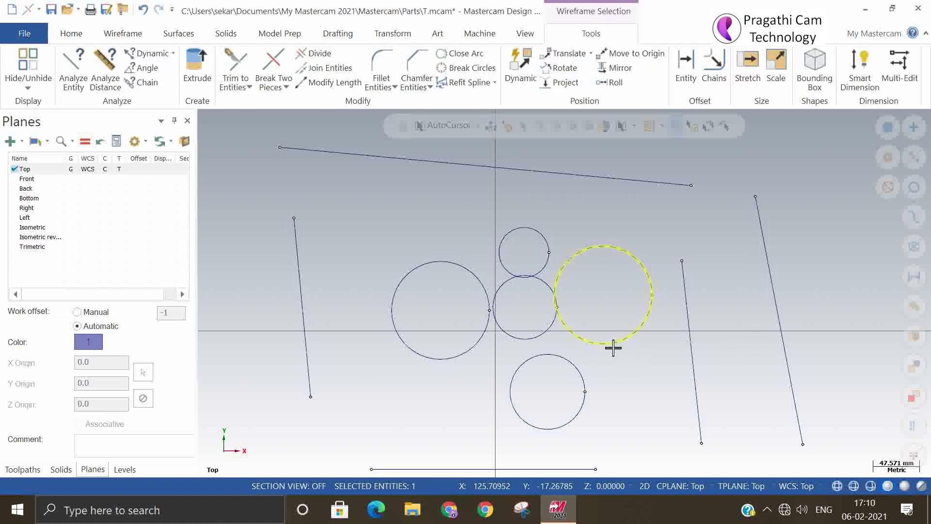
pyautogui.click(560, 362)
pyautogui.click(539, 334)
pyautogui.click(544, 270)
pyautogui.click(478, 290)
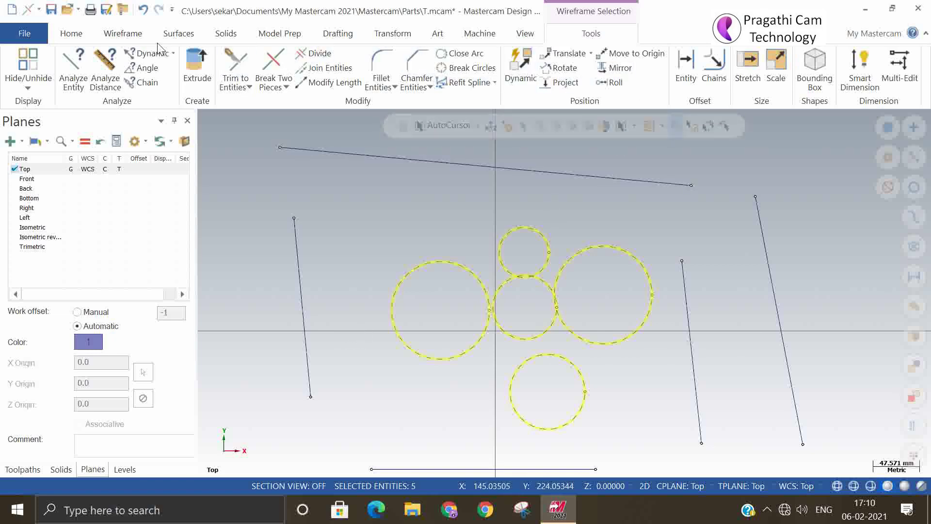
pyautogui.click(146, 35)
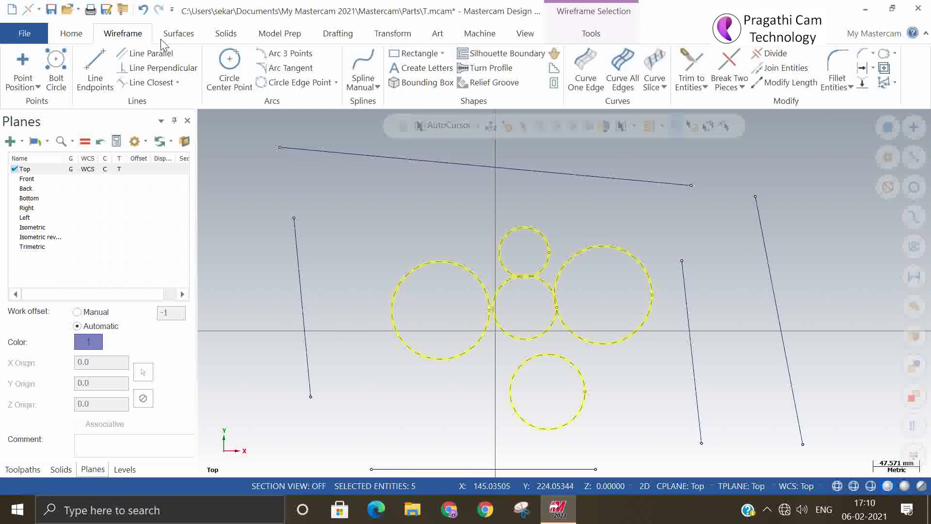
pyautogui.click(78, 35)
pyautogui.click(495, 82)
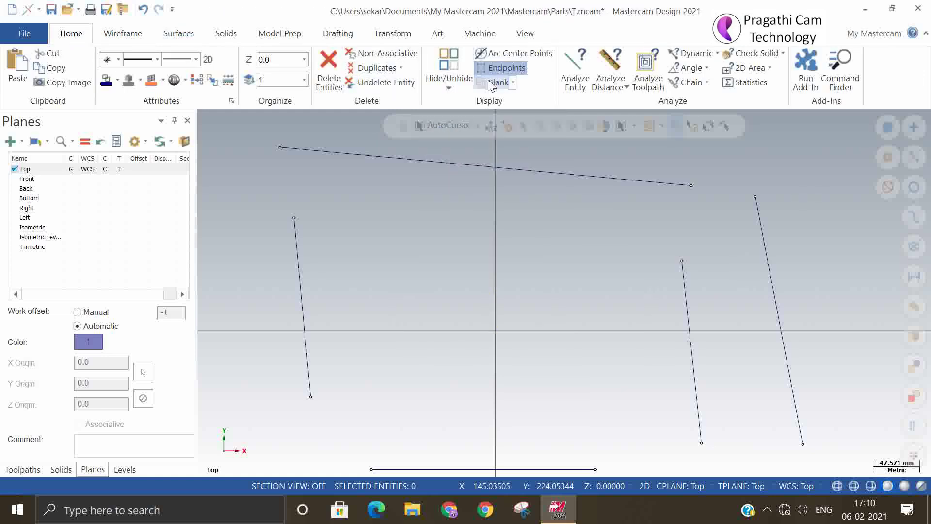
# Zoom out and open the Blank/Unblank menu to show the hidden circles.
pyautogui.scroll(-1, 418, 277)
pyautogui.scroll(-1, 619, 293)
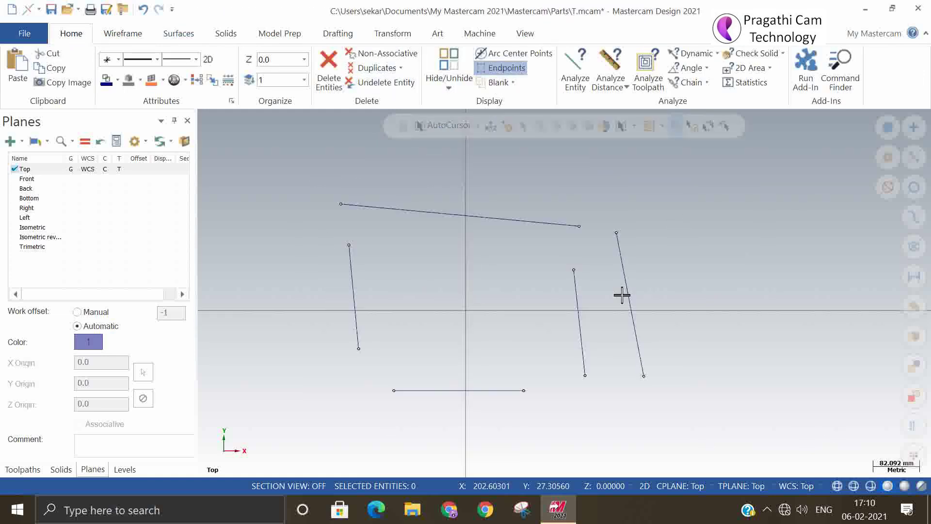
pyautogui.rightClick(700, 266)
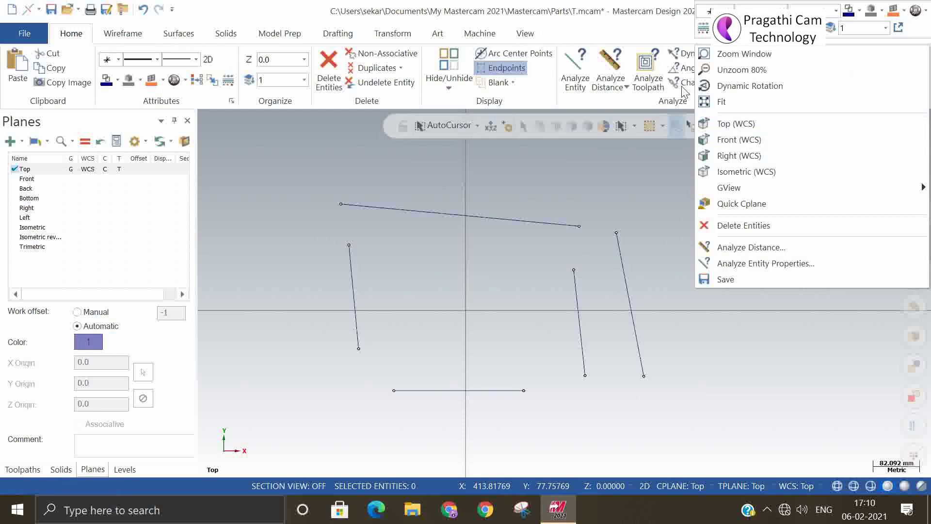
pyautogui.click(455, 100)
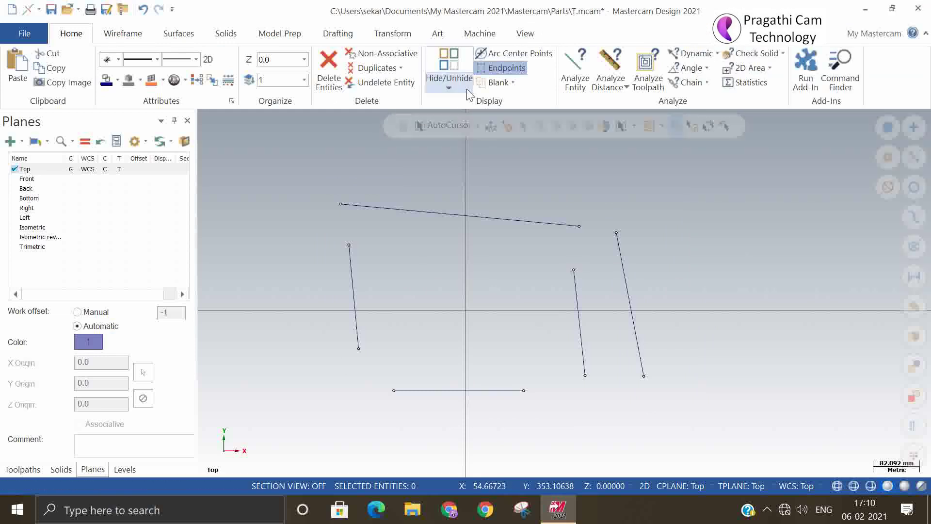
pyautogui.click(513, 89)
# Unblank the five hidden circles by window-selecting them so they reappear among the lines.
pyautogui.click(508, 115)
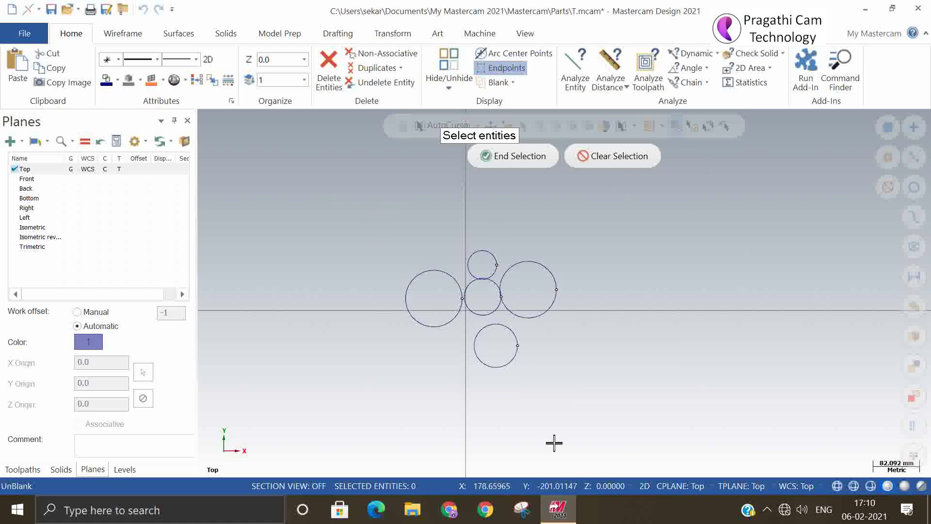
pyautogui.moveTo(365, 205); pyautogui.dragTo(606, 400)
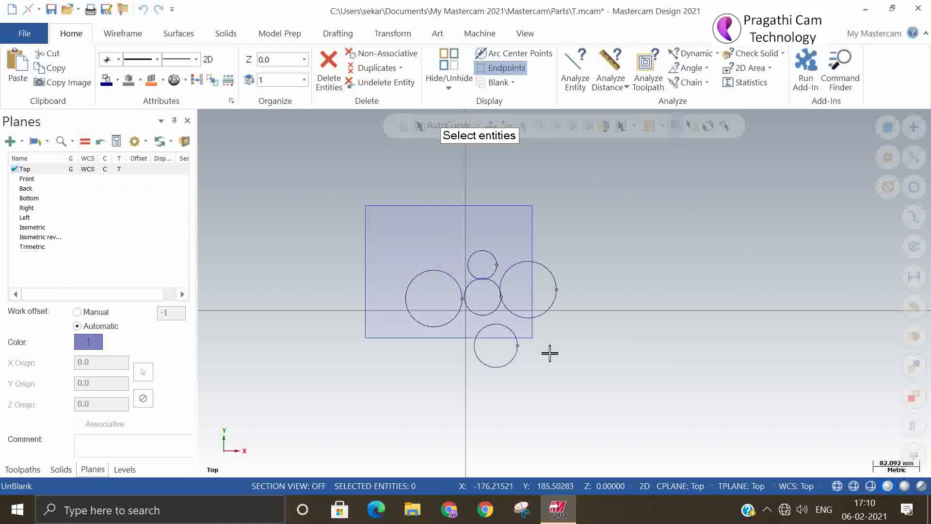
pyautogui.click(514, 155)
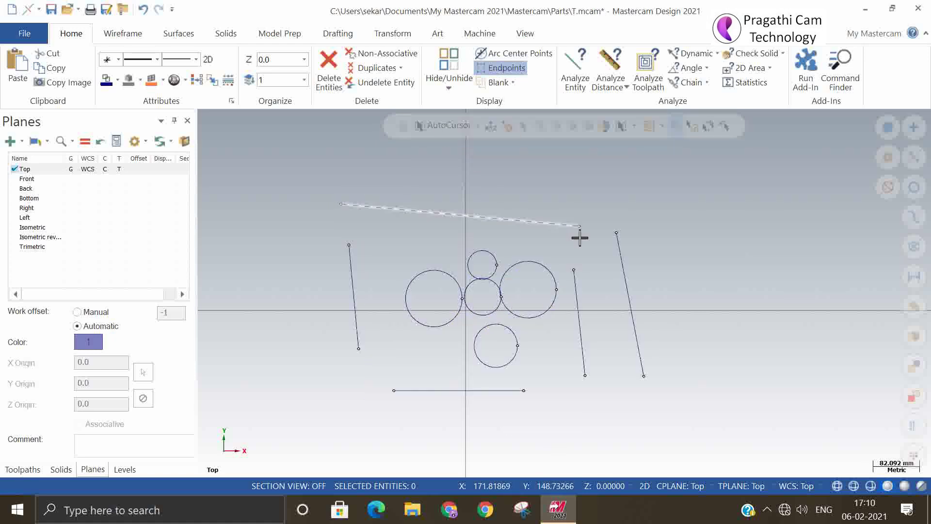